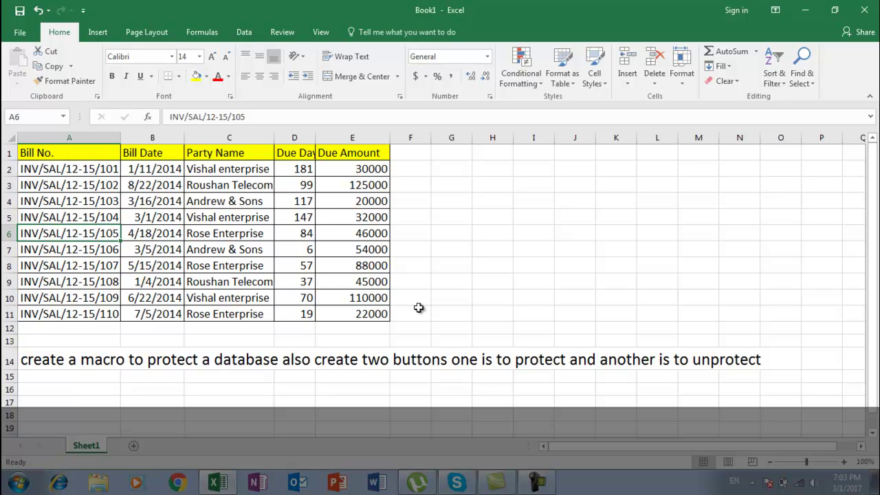
Draw a trapezoid beside the bill table near column H and label it 'protect'
click(407, 306)
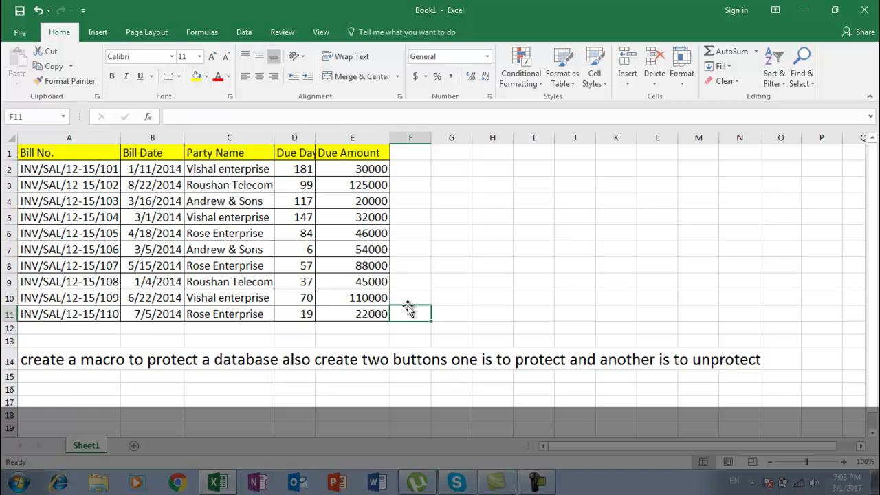
click(336, 283)
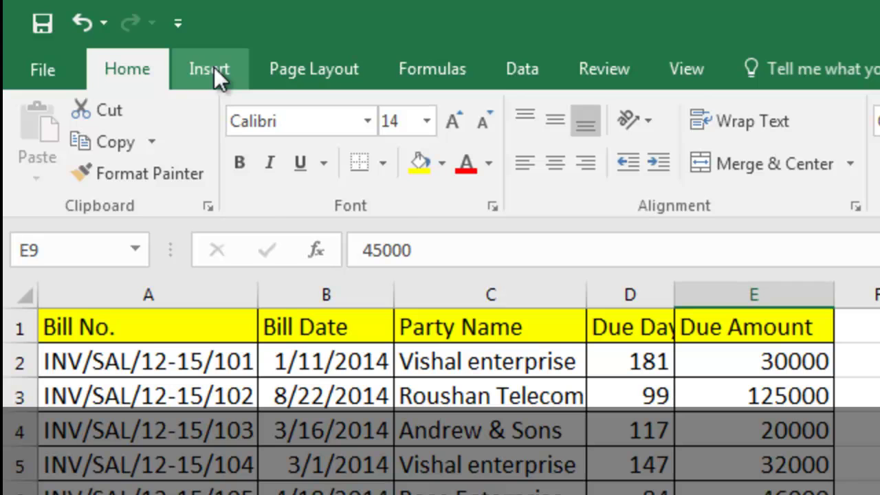
click(214, 66)
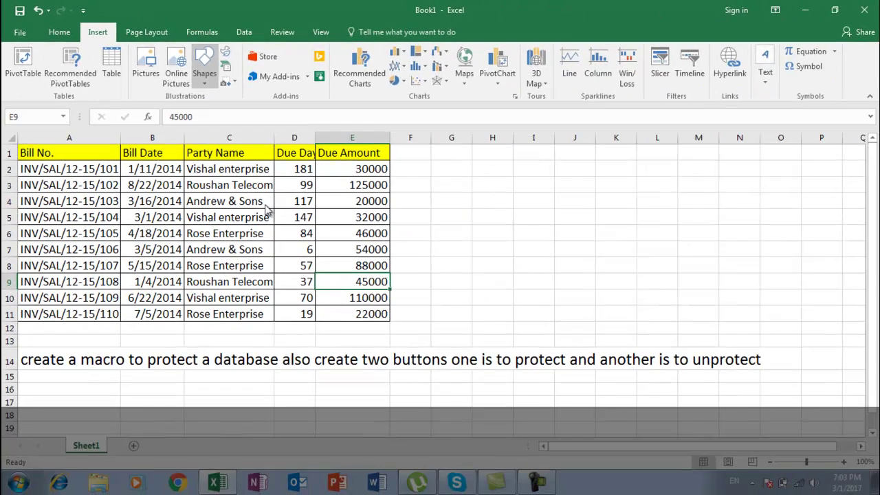
drag(479, 156, 564, 204)
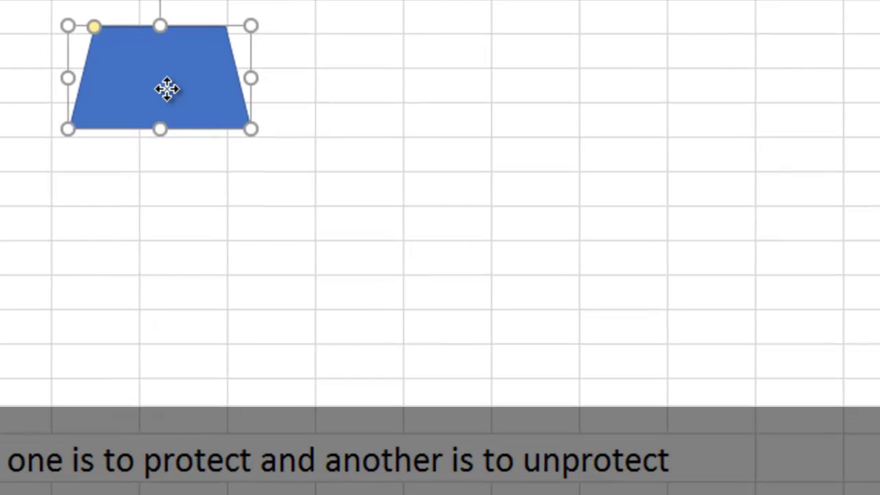
right_click(169, 89)
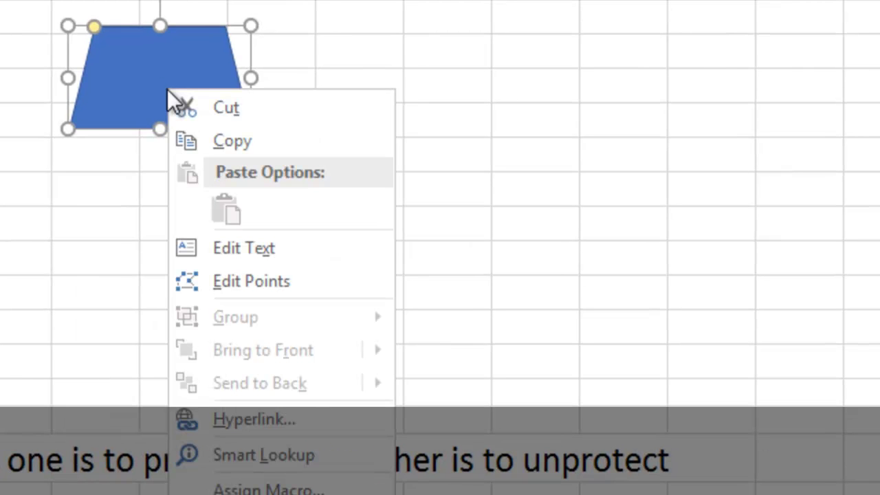
click(227, 246)
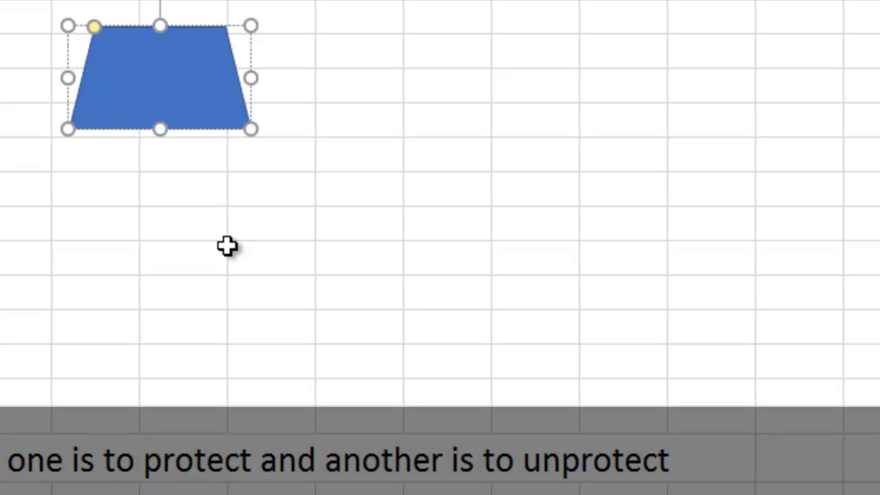
text(protect)
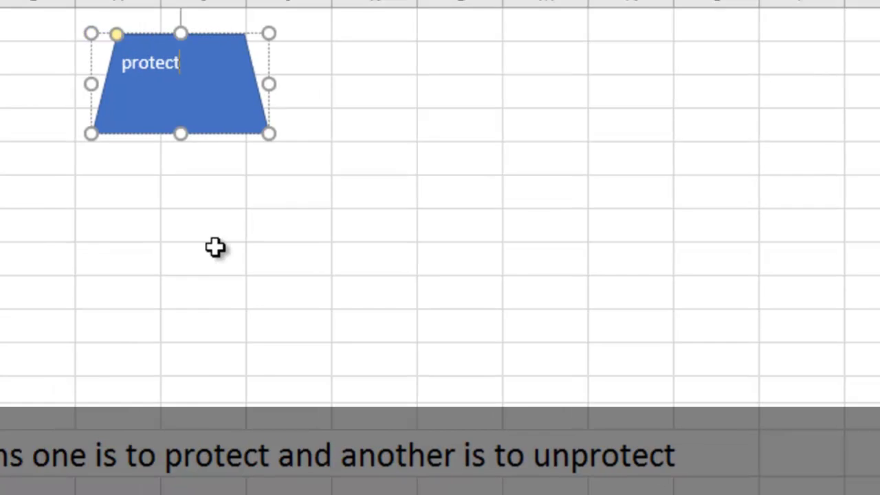
click(134, 252)
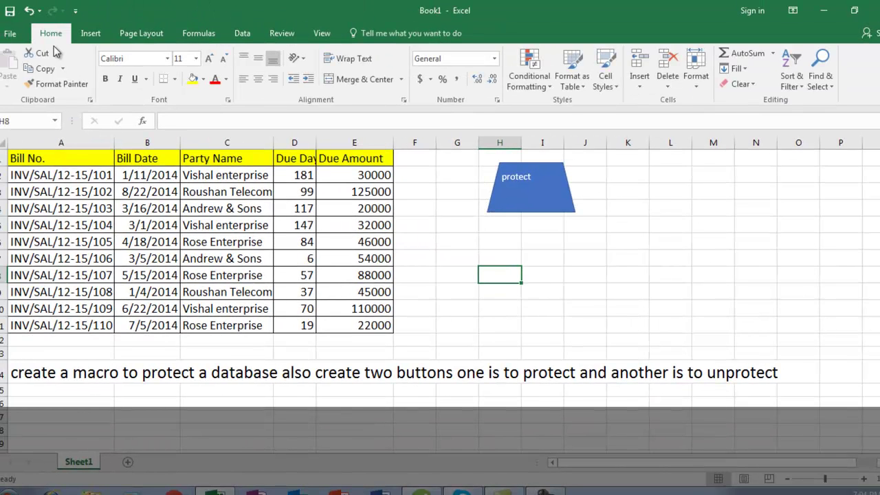
Draw a rounded rectangle below the protect shape and label it 'unprotect'
click(92, 35)
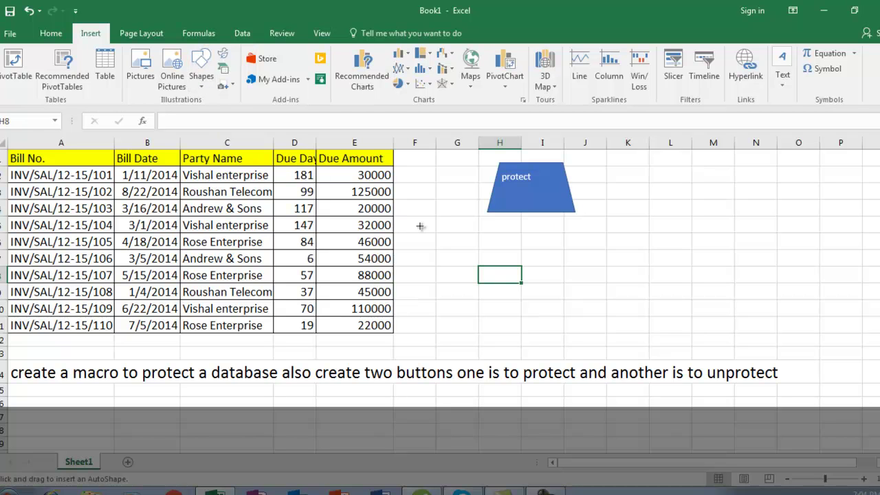
drag(493, 236, 610, 295)
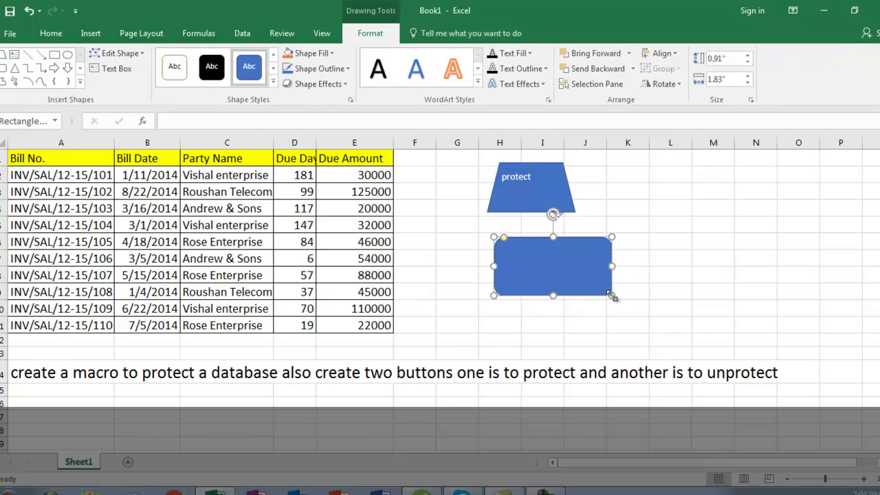
right_click(558, 272)
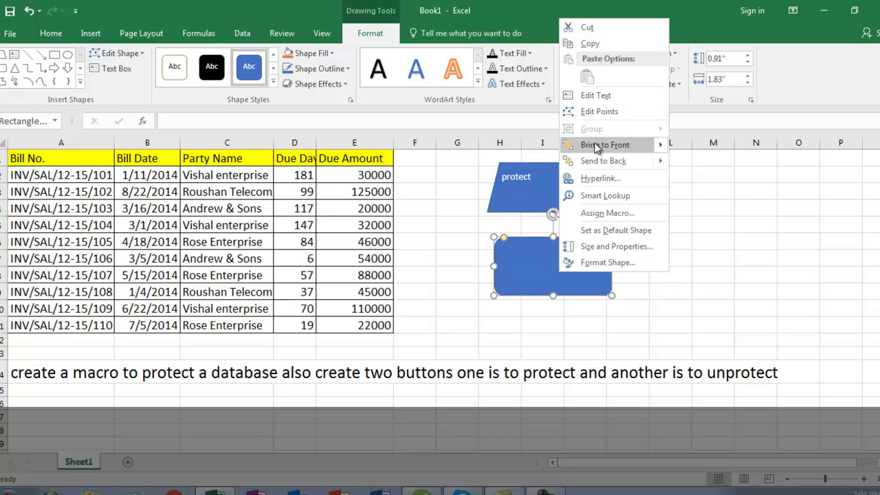
click(596, 96)
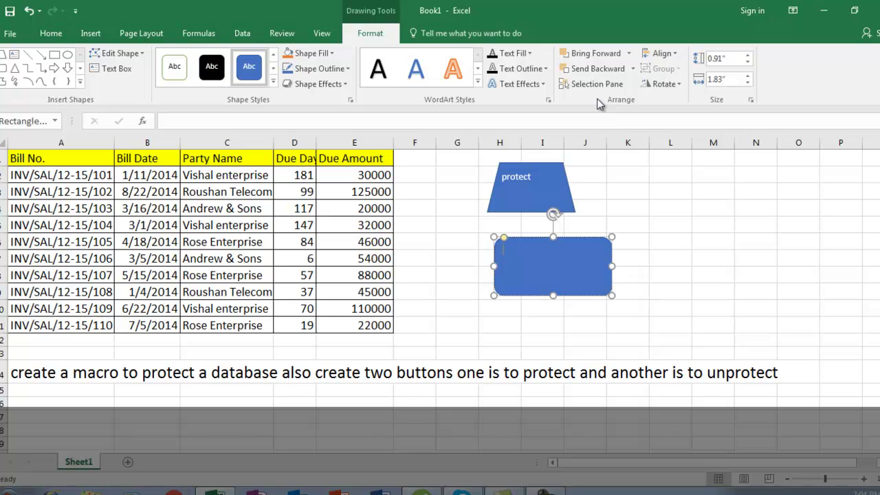
text(unprotect)
click(440, 209)
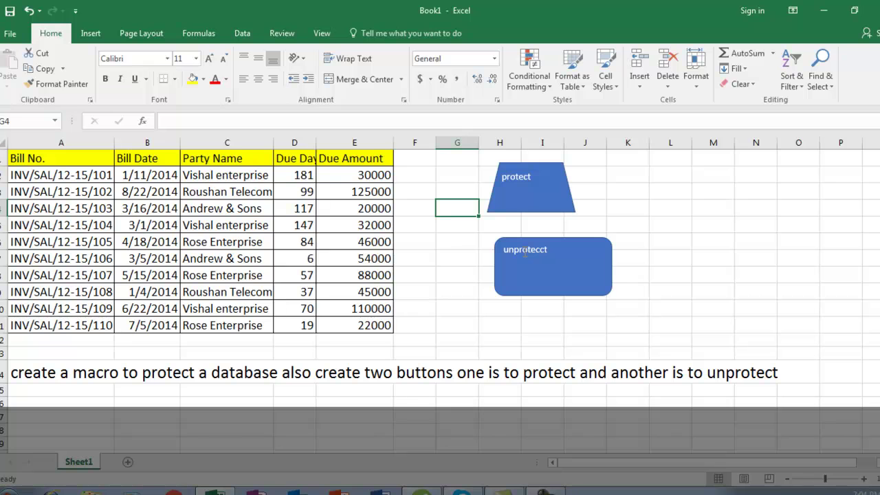
click(461, 246)
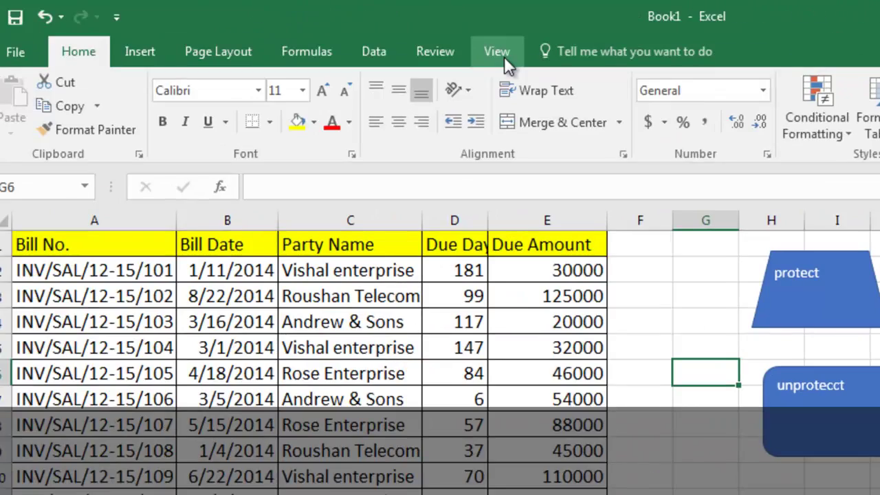
Start recording a macro named 'protect' with shortcut Ctrl+R
click(322, 33)
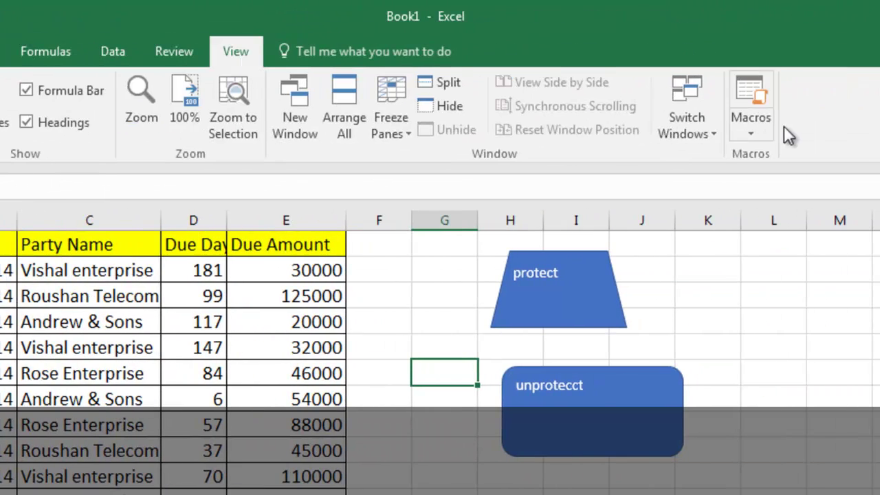
click(770, 174)
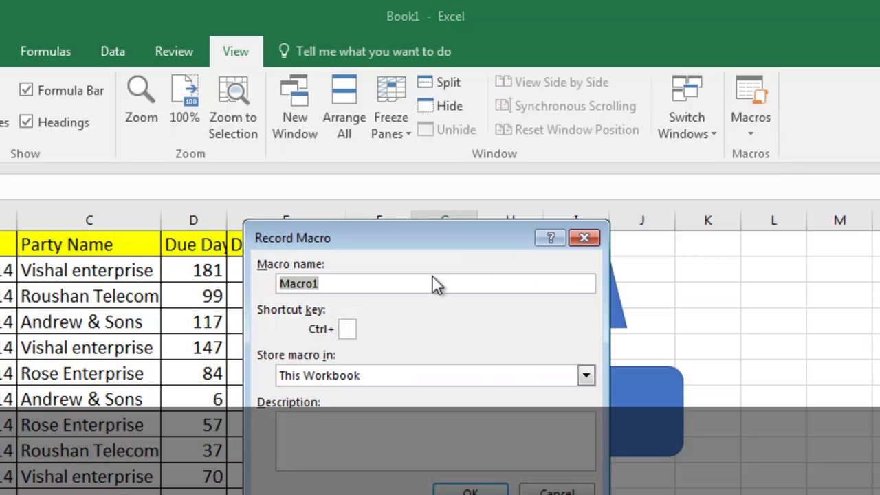
text(prt)
key(BackSpace)
text(otect)
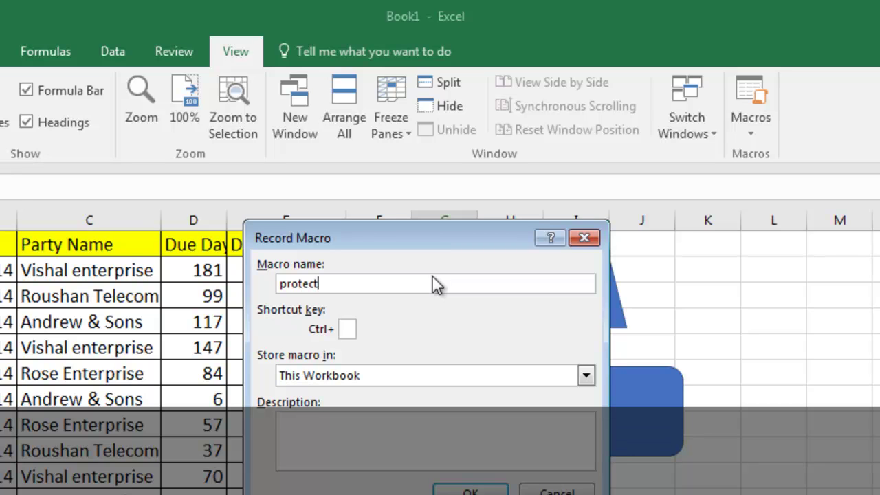
click(345, 328)
text(r)
click(457, 487)
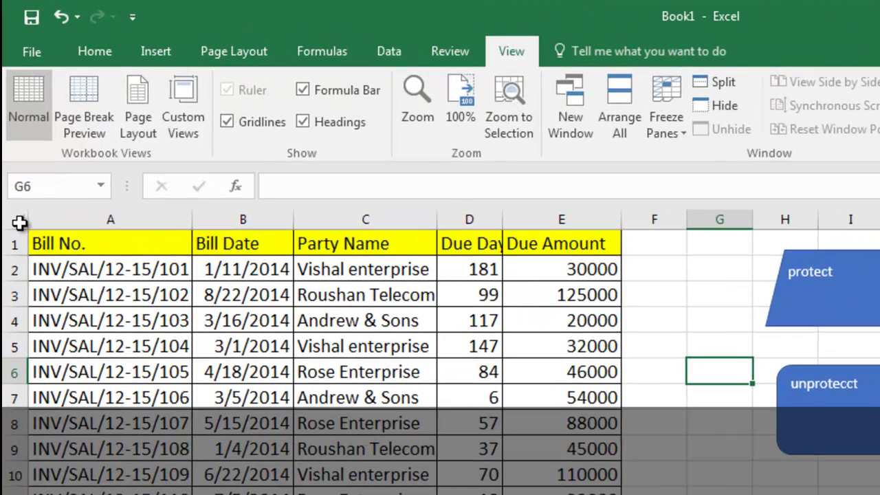
Select the entire sheet and clear the Locked protection option in Format Cells
click(19, 222)
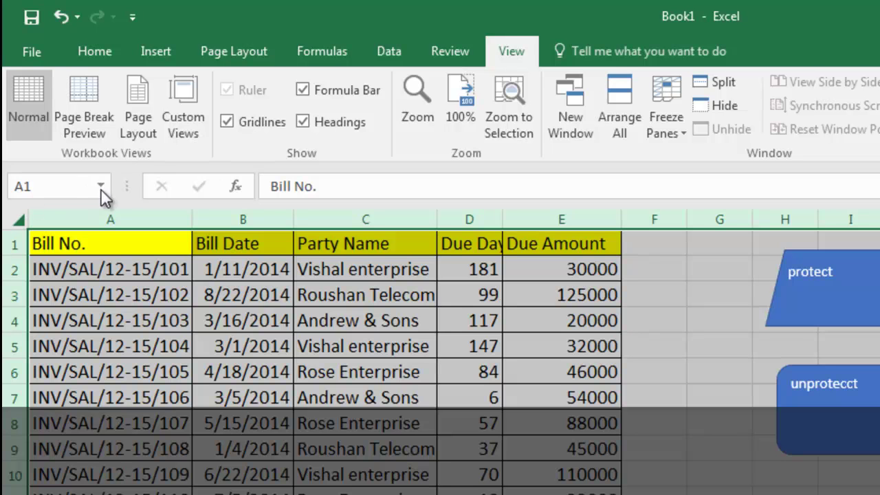
click(101, 55)
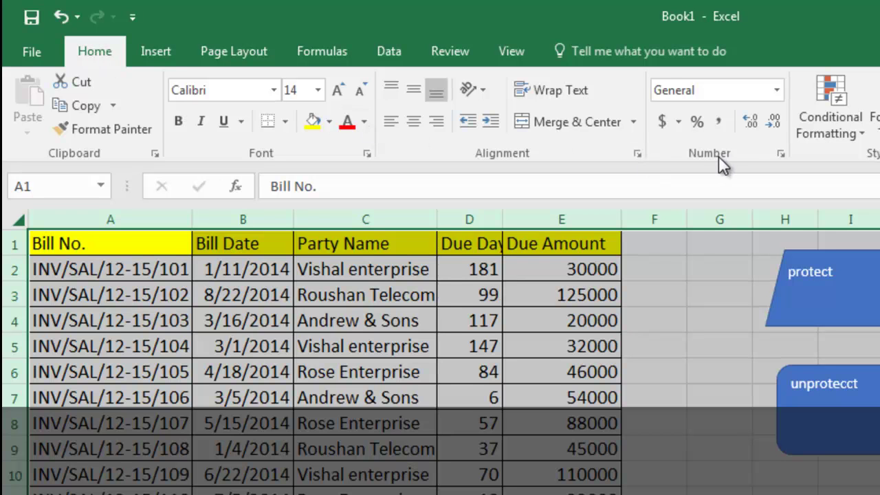
click(780, 155)
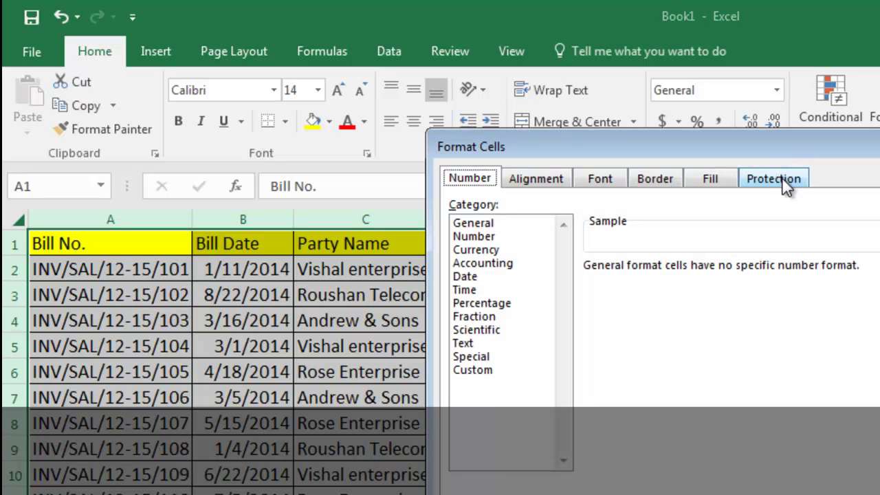
click(782, 179)
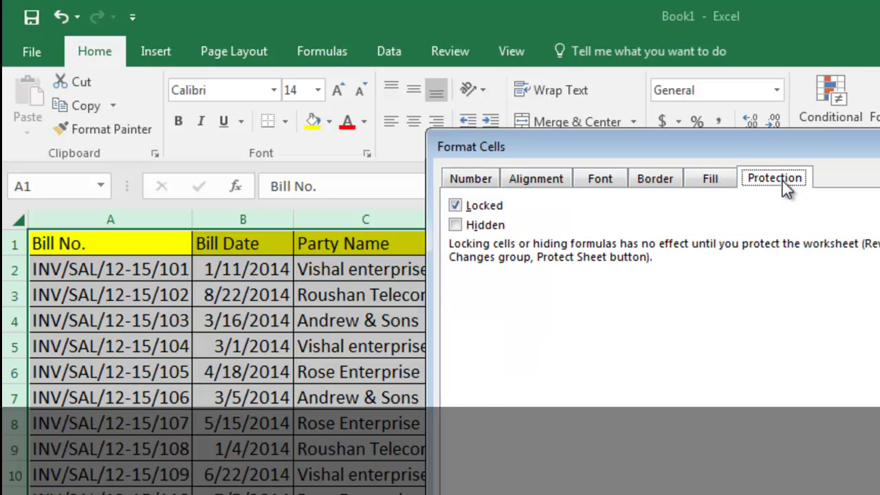
click(455, 205)
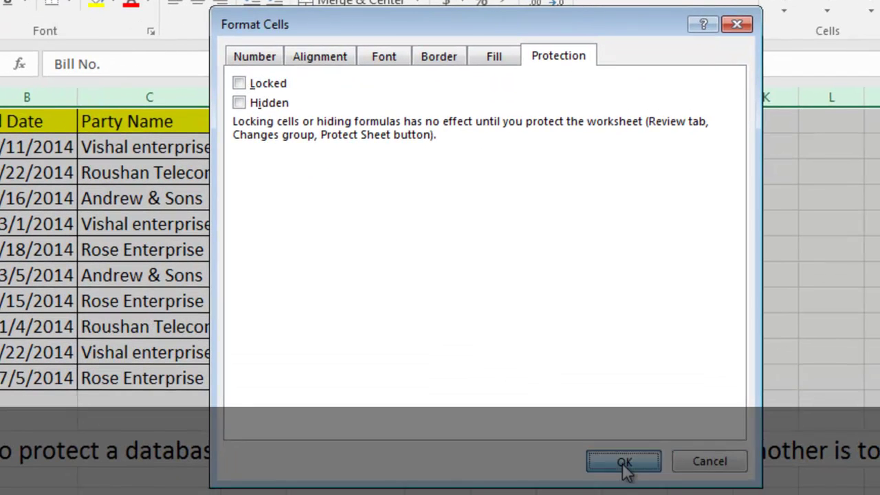
click(640, 473)
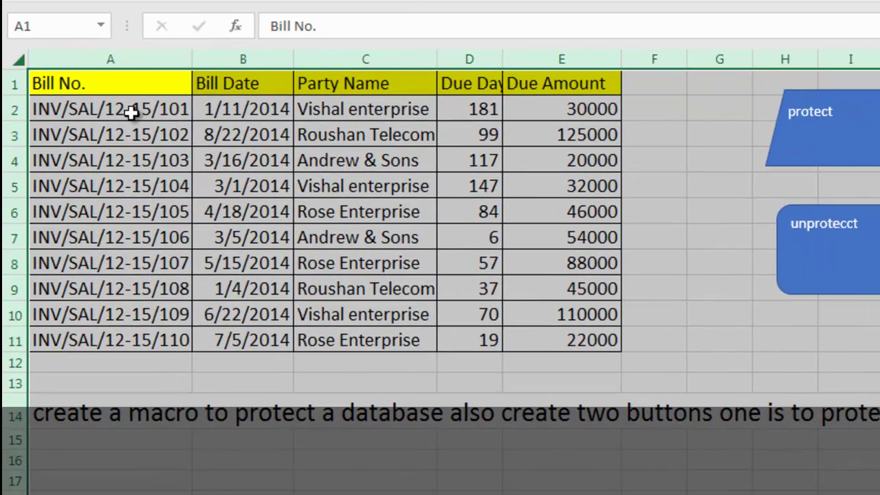
Select the bill table A1:E11 and turn the Locked protection option back on
click(118, 87)
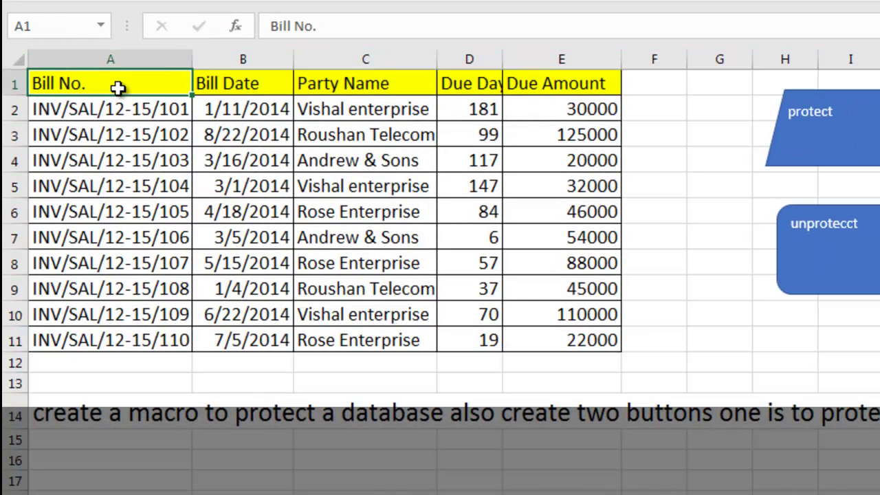
key(shift+Right)
key(shift+Right)
key(shift+Right)
key(shift+Right)
key(shift+Down)
key(shift+Down)
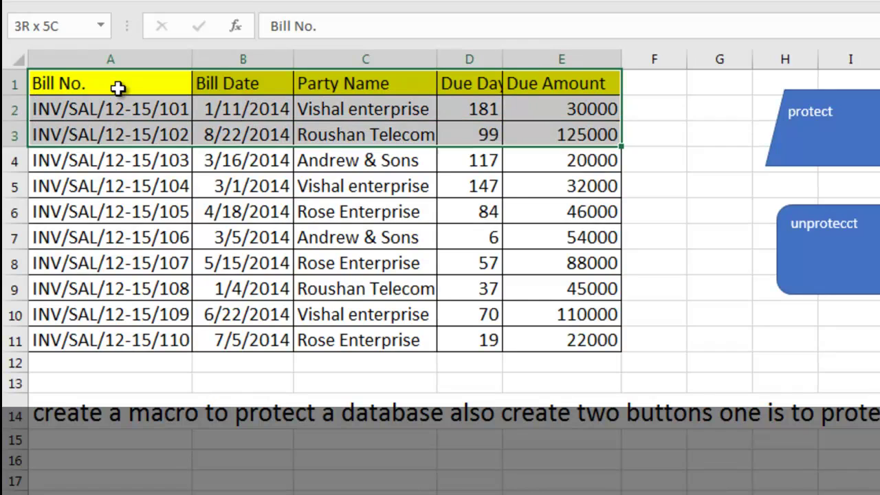
key(shift+Down)
key(shift+Down)
key(shift+Down)
key(shift+Down)
key(shift+Down)
key(shift+Down)
key(shift+Down)
key(shift+Down)
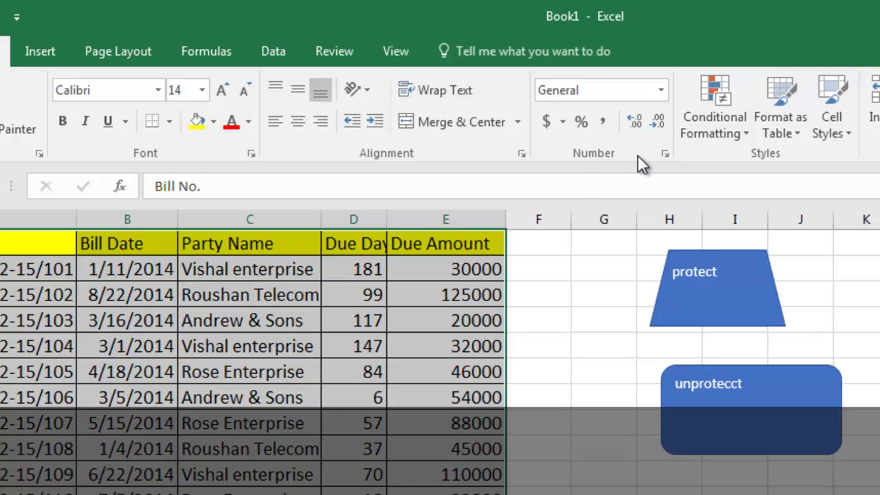
click(664, 154)
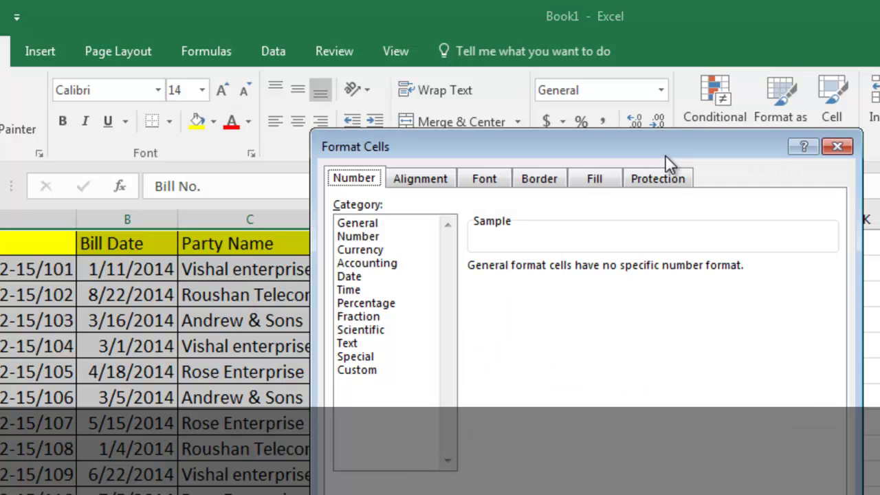
click(660, 178)
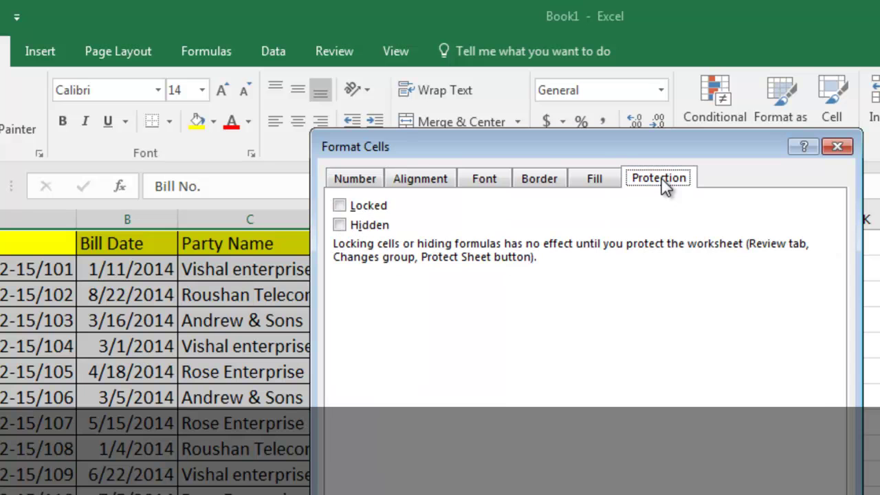
click(342, 206)
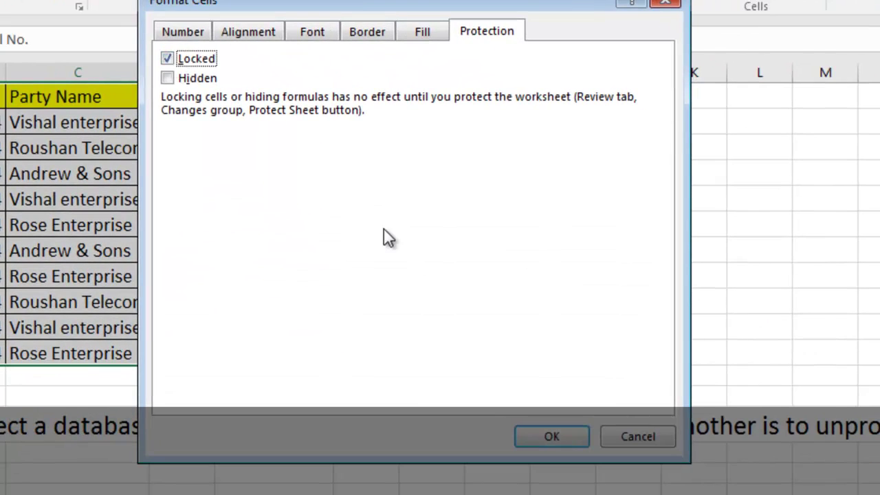
click(550, 439)
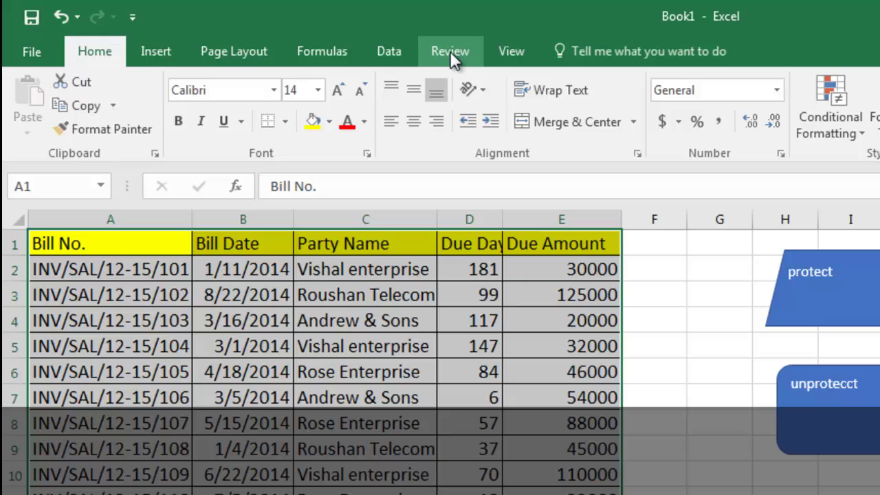
click(440, 45)
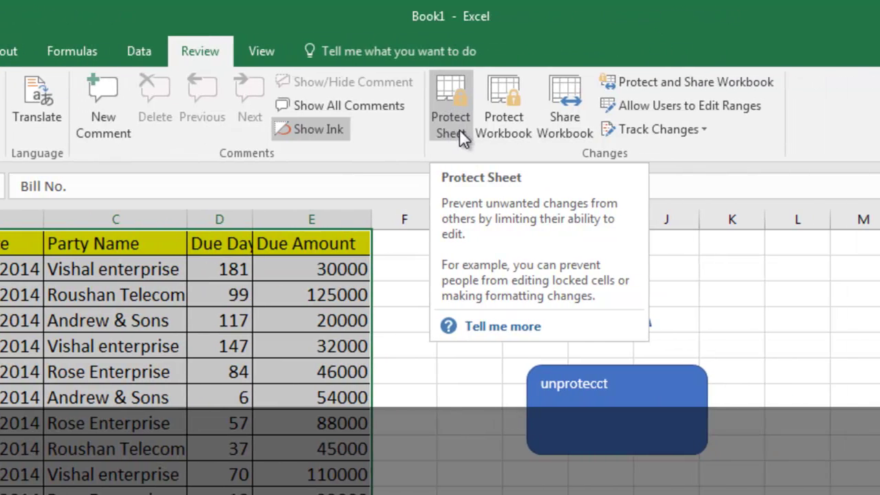
Protect the sheet with a confirmed password, allowing only cell selection
click(455, 115)
text(123)
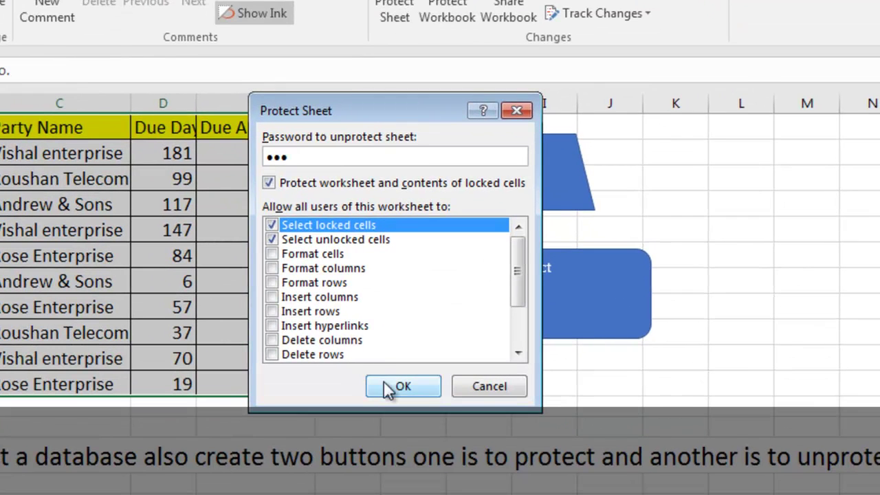
click(392, 397)
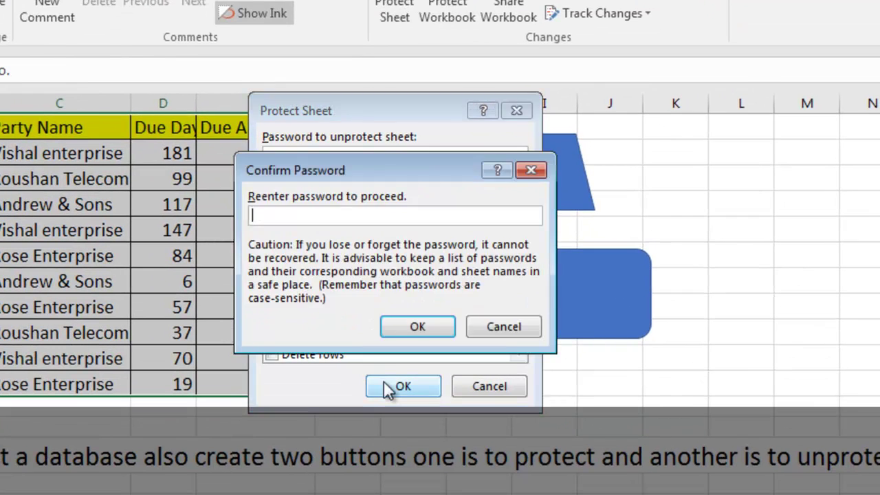
text(123)
click(422, 328)
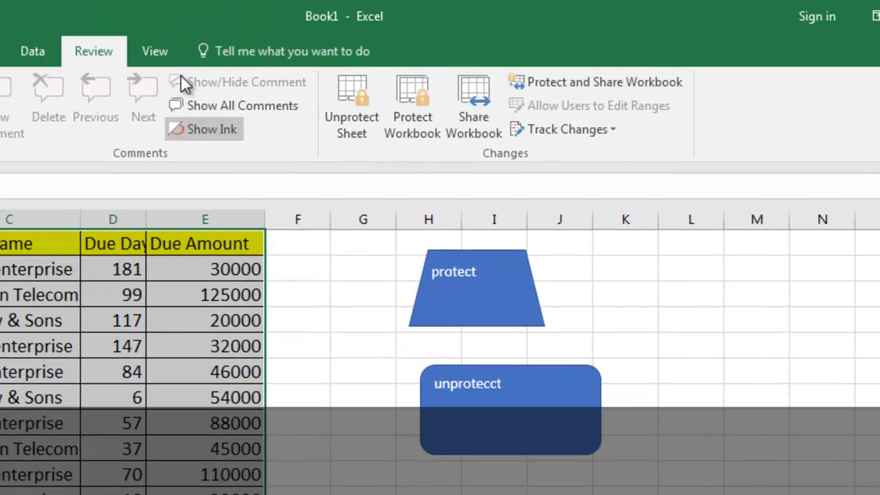
Start recording a macro named 'unprotect' with shortcut Ctrl+O
click(154, 52)
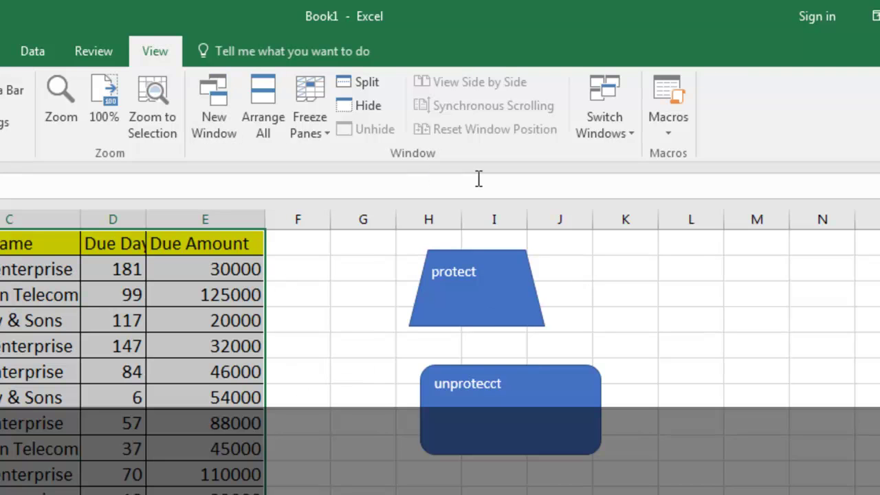
click(674, 132)
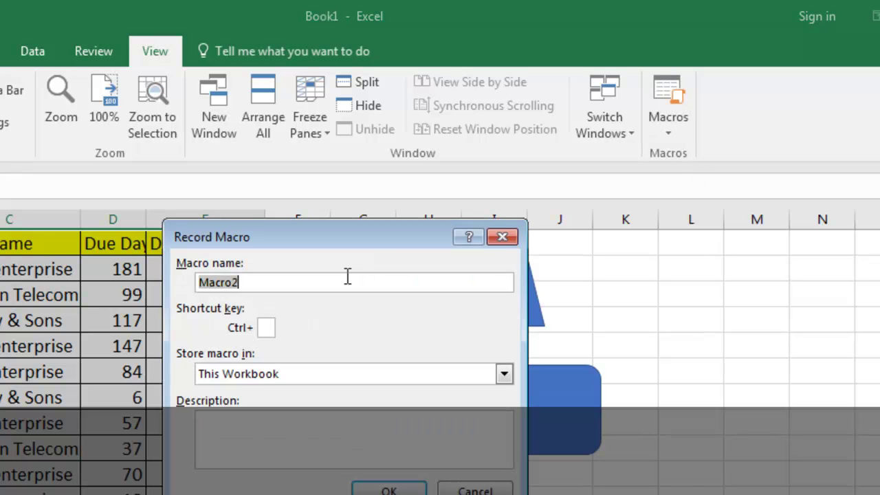
text(un)
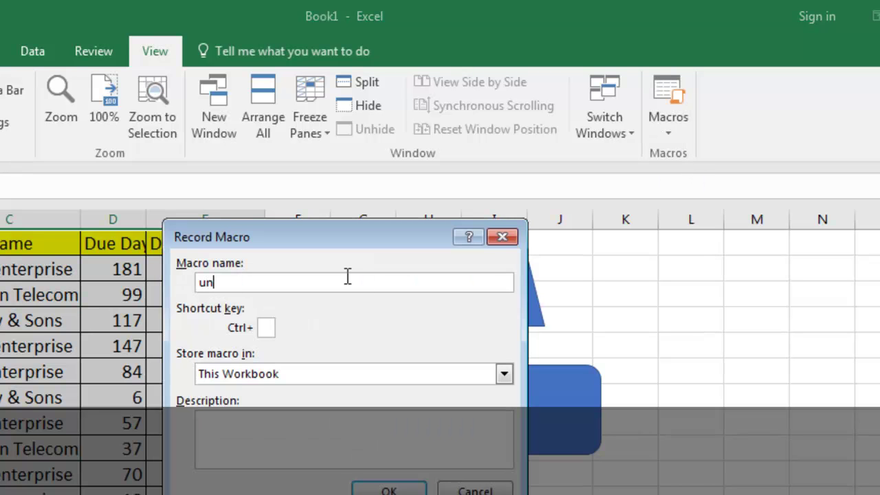
text(protect)
click(266, 328)
text(d)
key(BackSpace)
text(o)
click(386, 489)
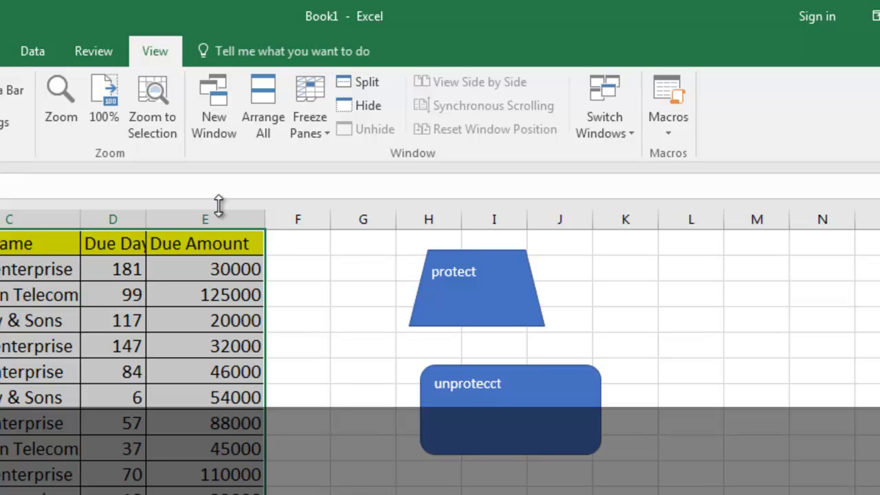
Unprotect the sheet with its password and stop recording the macro
click(90, 52)
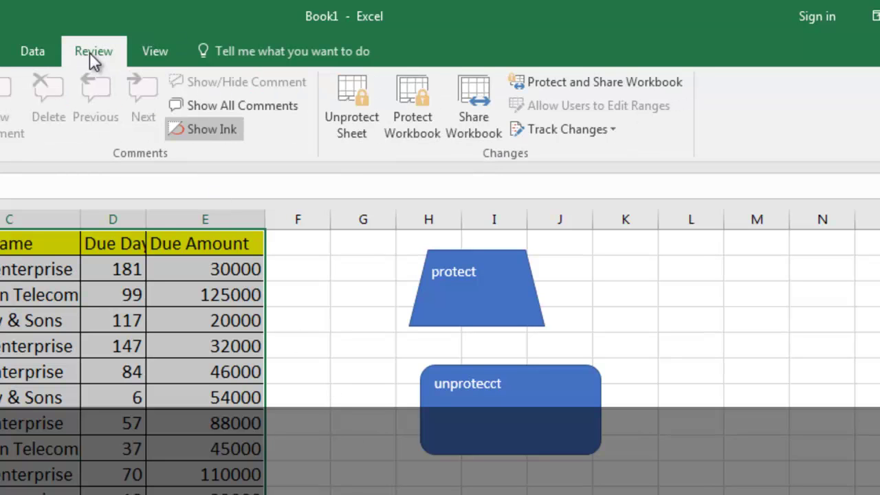
click(364, 87)
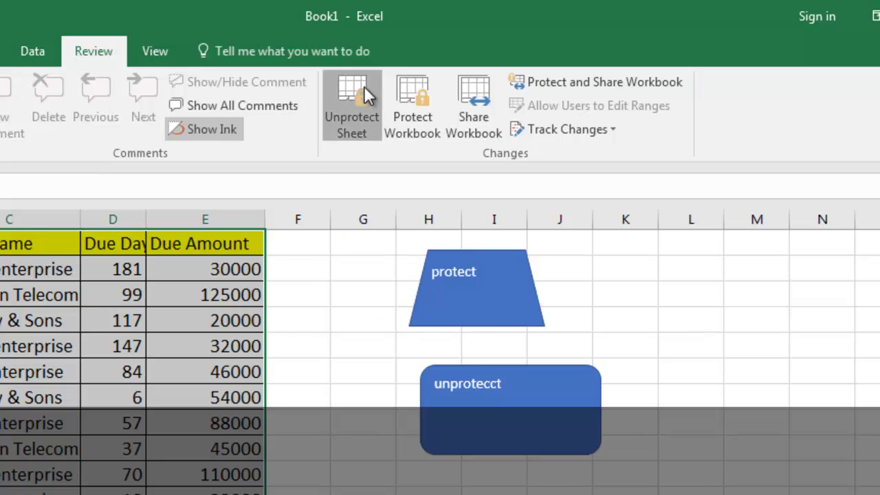
text(123)
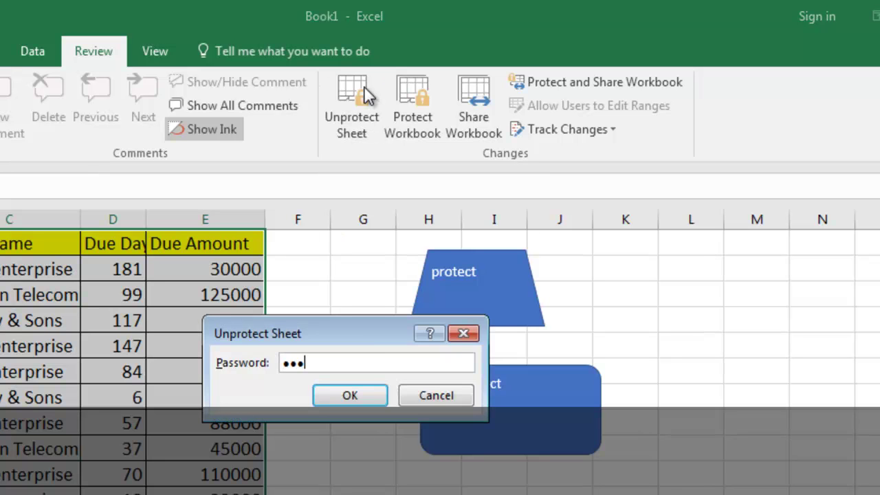
key(Return)
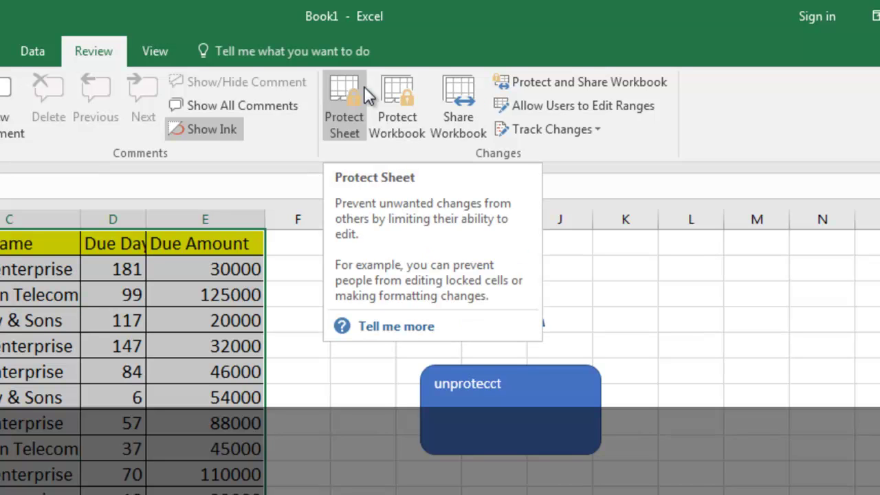
click(157, 51)
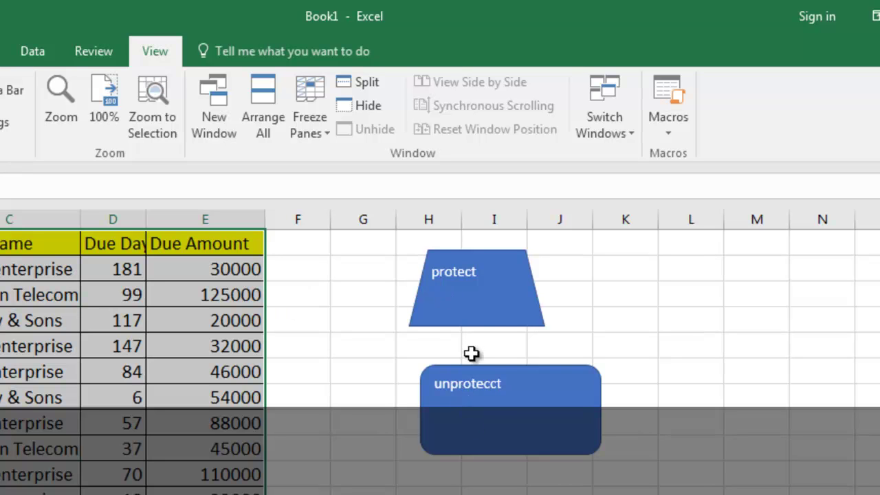
Assign the 'protect' macro to the protect trapezoid shape
click(468, 299)
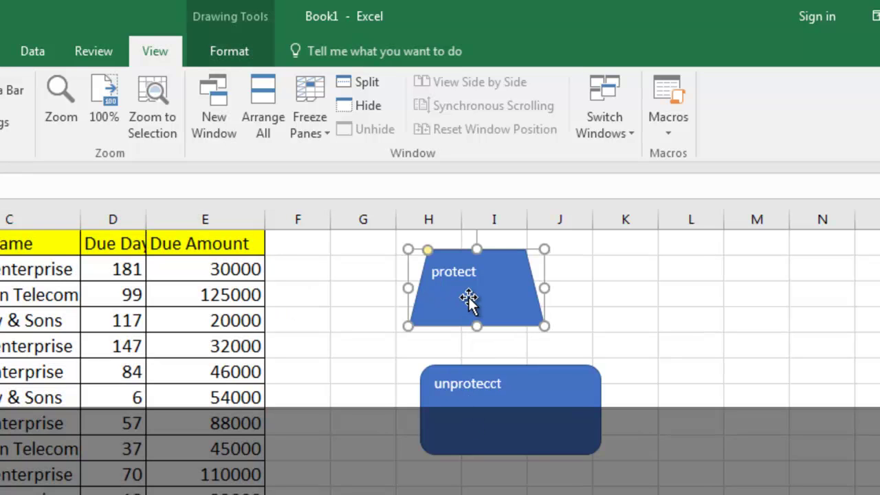
right_click(470, 300)
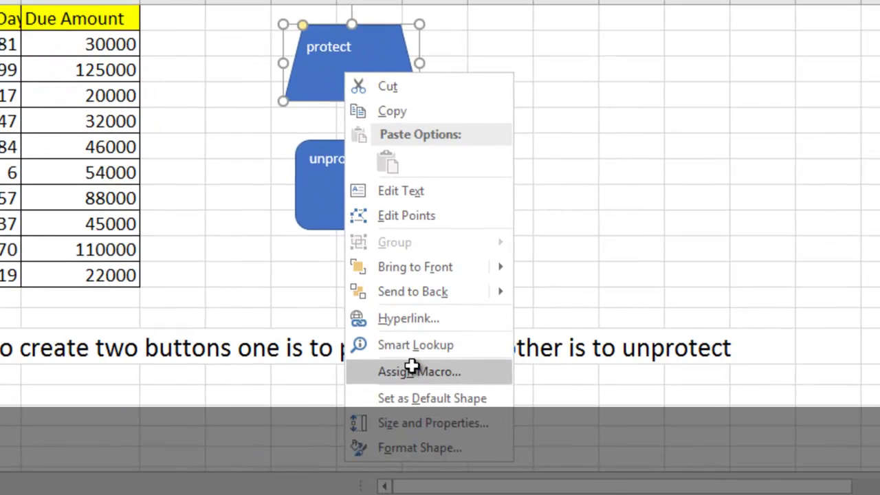
click(426, 396)
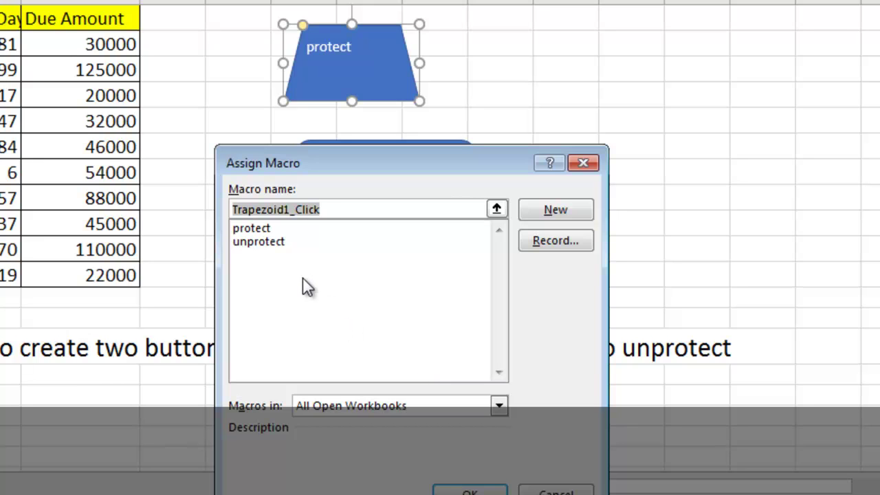
click(262, 231)
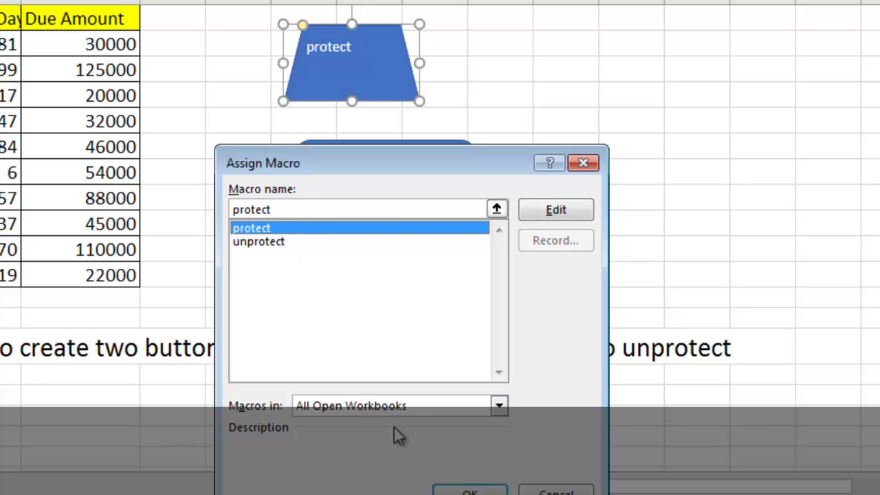
click(470, 491)
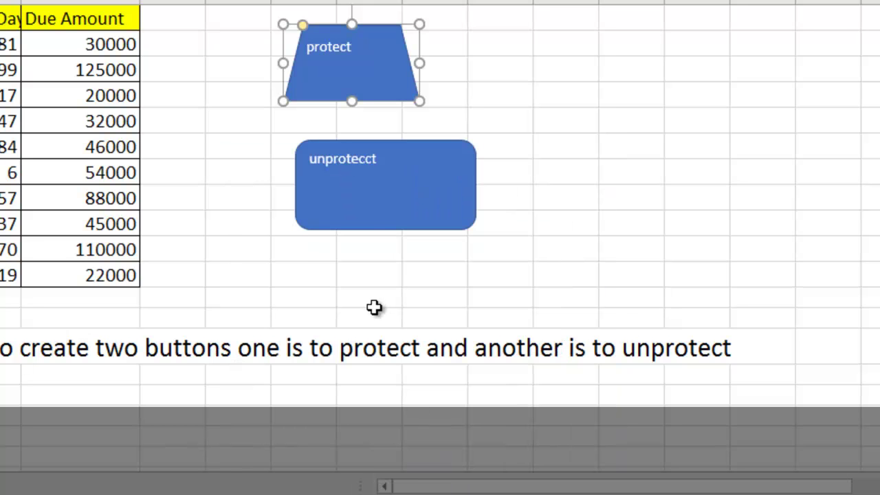
Assign the 'unprotect' macro to the rounded rectangle shape
click(365, 179)
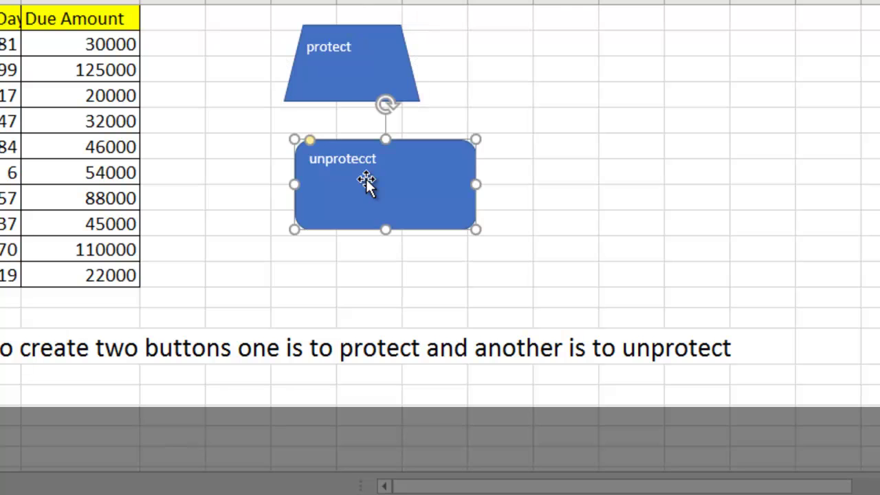
right_click(366, 179)
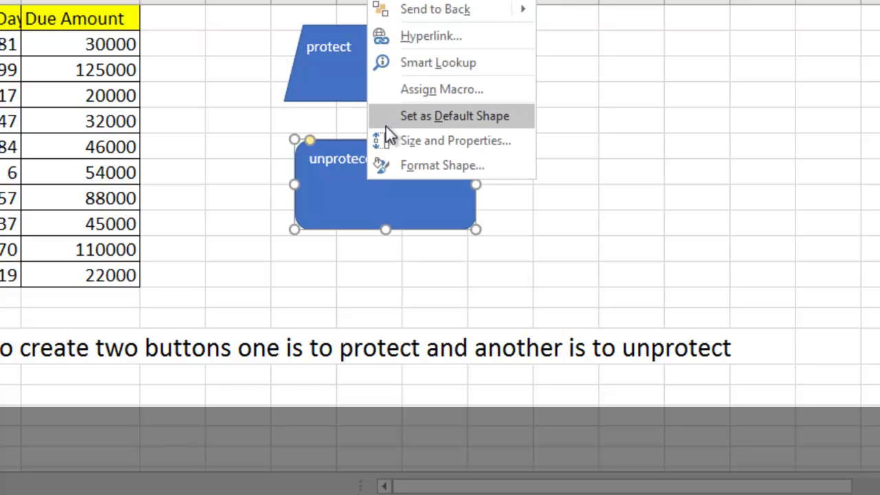
click(405, 93)
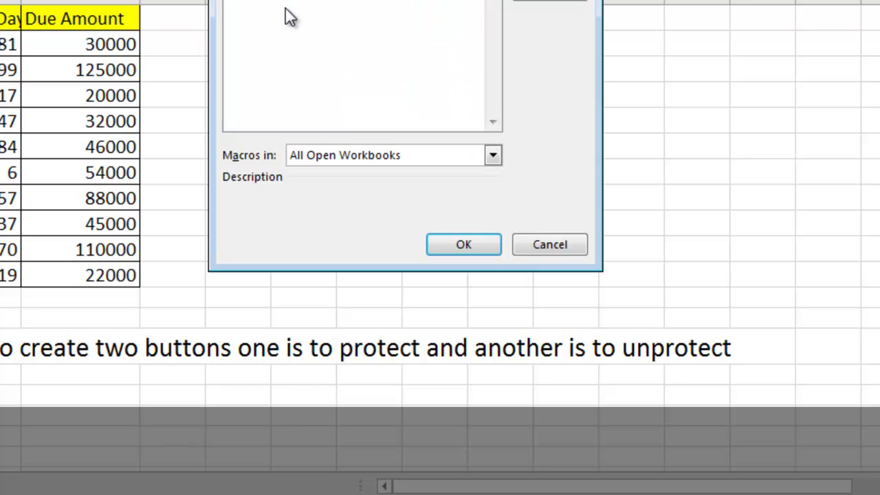
click(265, 13)
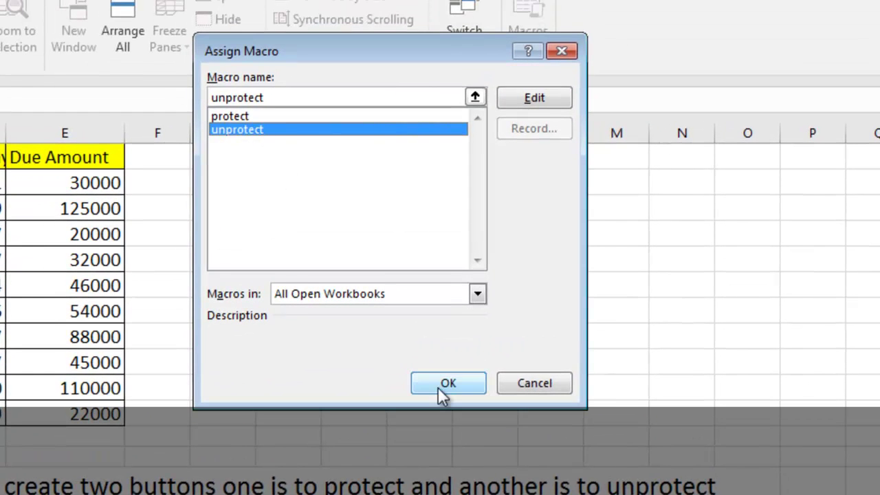
click(445, 383)
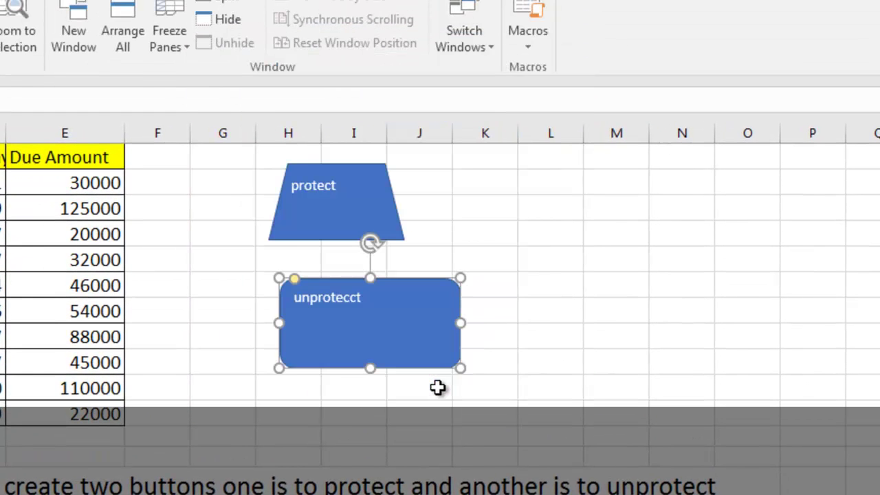
click(262, 420)
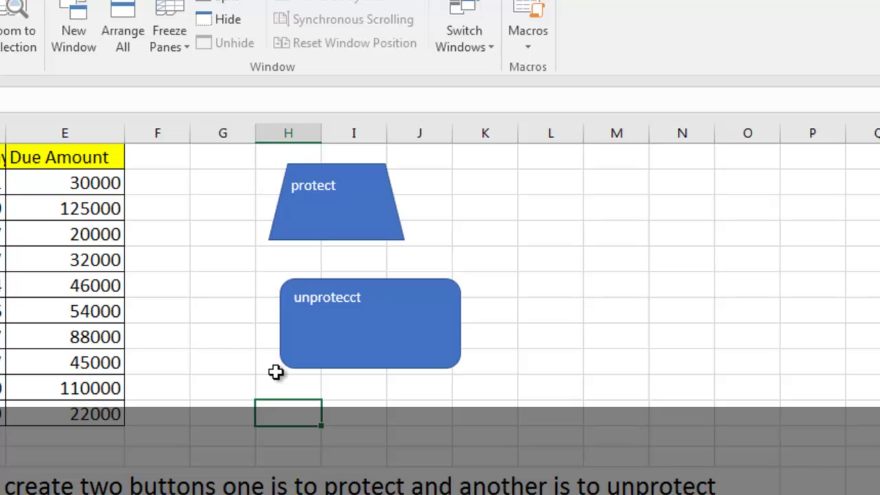
Run the protect macro from its shape and confirm cell C6 can't be edited
click(328, 222)
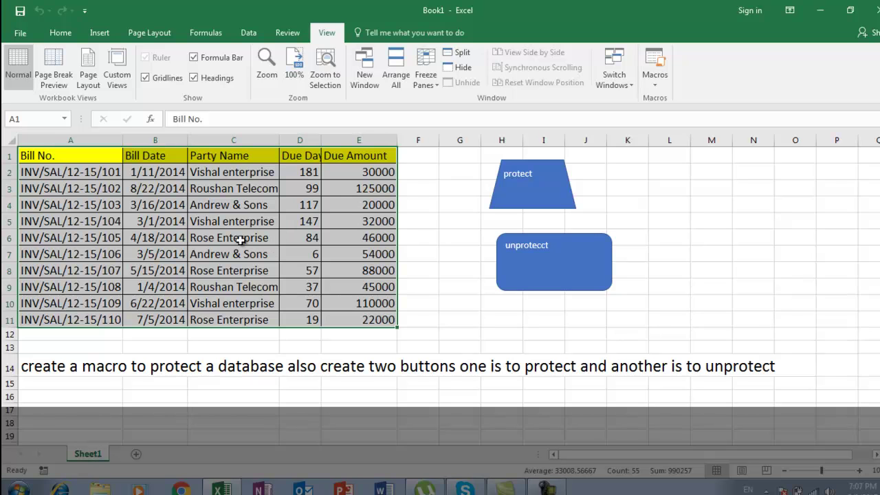
click(240, 239)
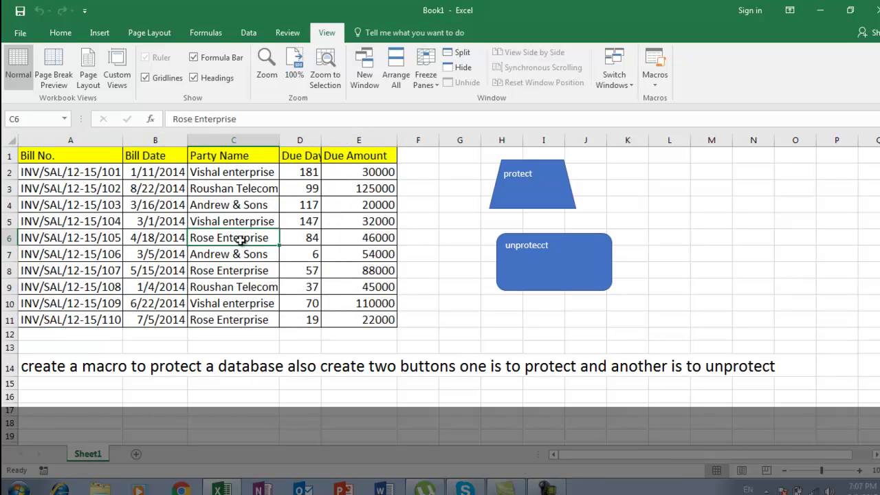
double_click(241, 239)
click(453, 282)
Test typing 'ss' in G11, 's' in E13 and 'ss' in C5
click(444, 318)
text(ss)
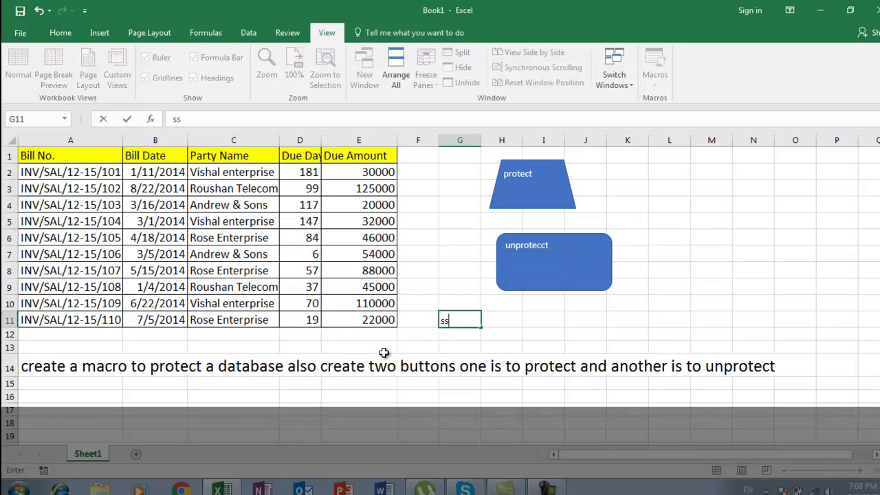
click(382, 348)
text(s)
click(472, 349)
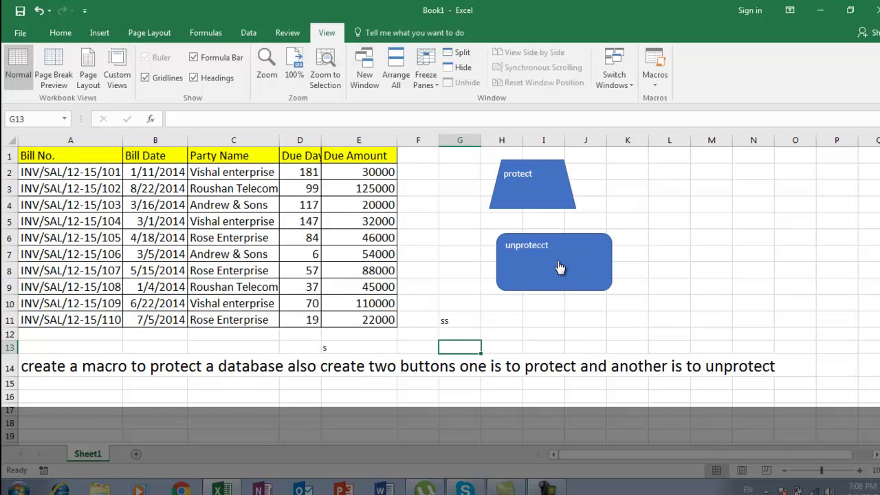
click(269, 226)
text(ss)
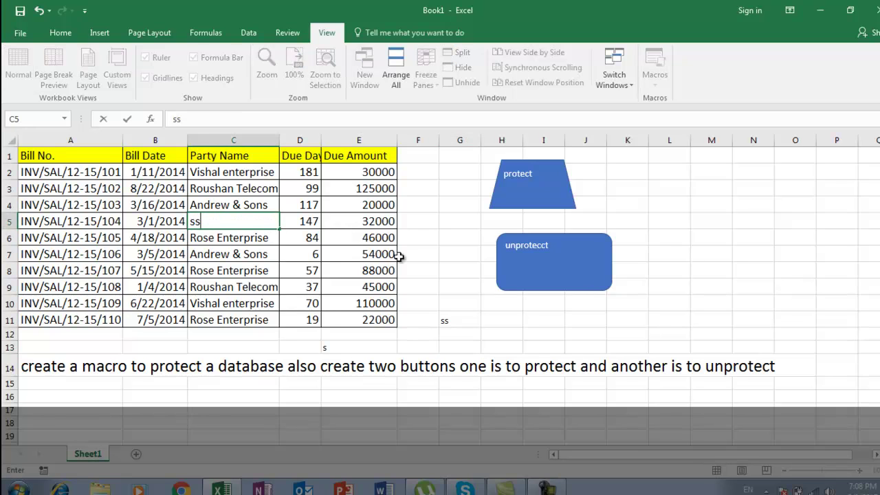
click(436, 257)
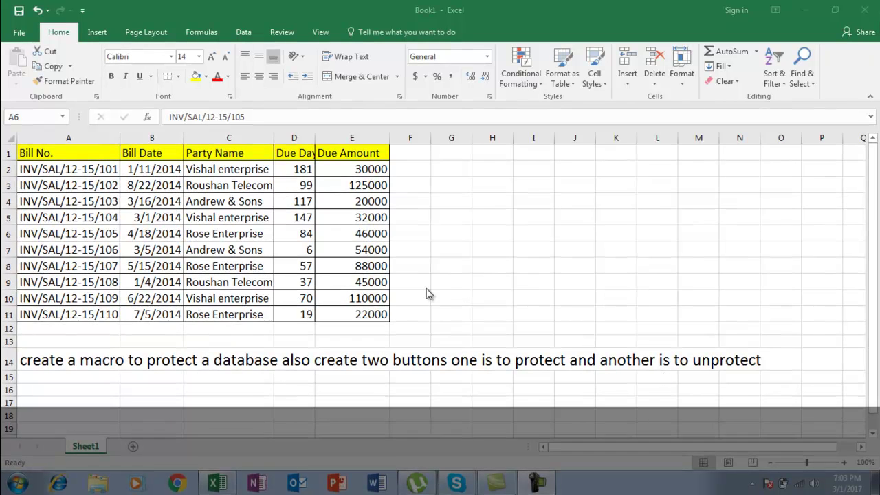
Activate the Excel window and select cell E9 in the amounts column
click(410, 280)
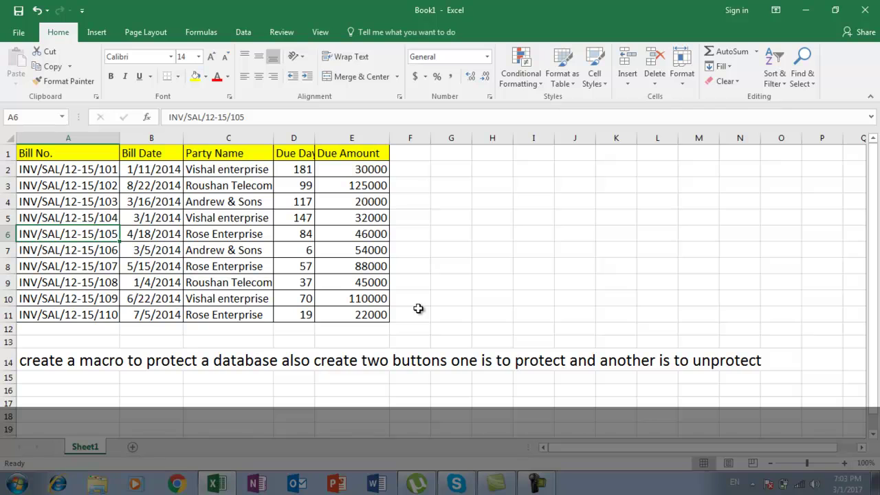
click(417, 309)
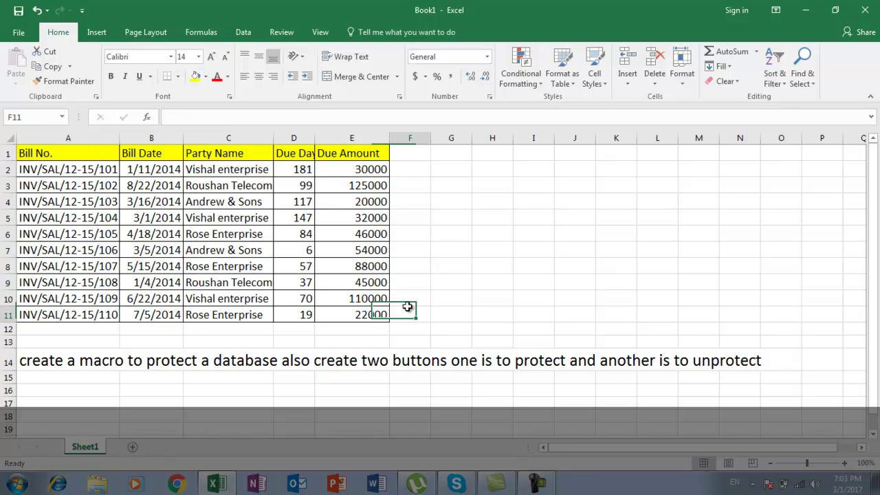
click(335, 286)
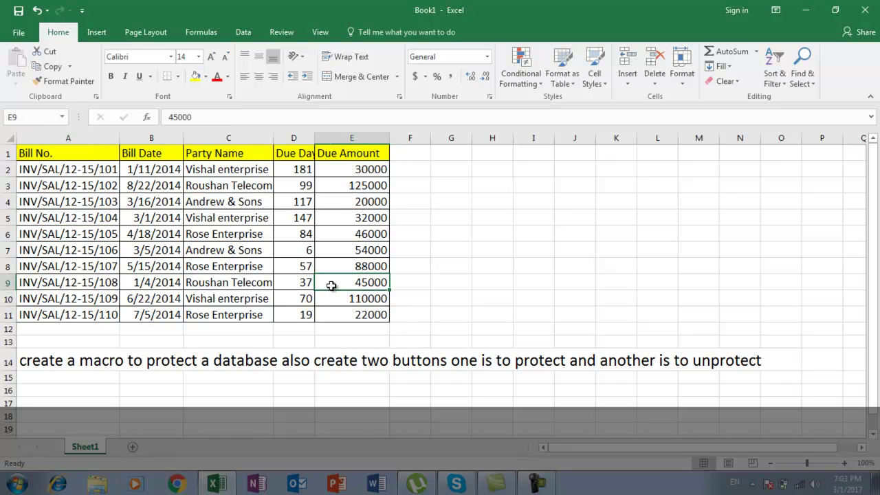
click(97, 32)
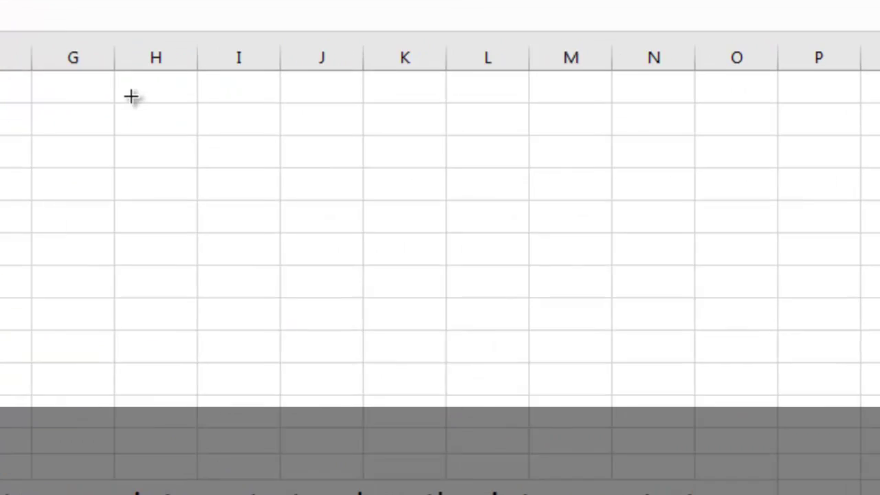
Draw a trapezoid right of the bill table, roughly H1 to J3, and label it 'protect'
mouse_move(131, 96)
mouse_down()
mouse_move(302, 194)
mouse_move(270, 191)
mouse_up()
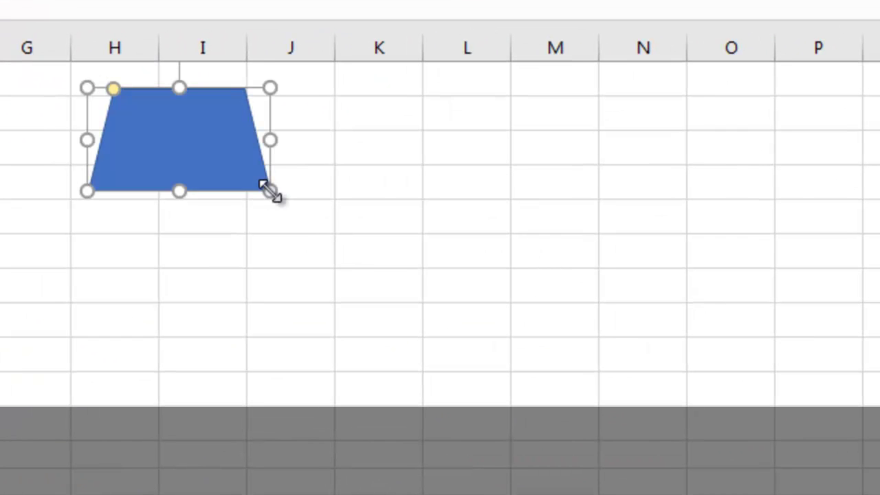
right_click(186, 150)
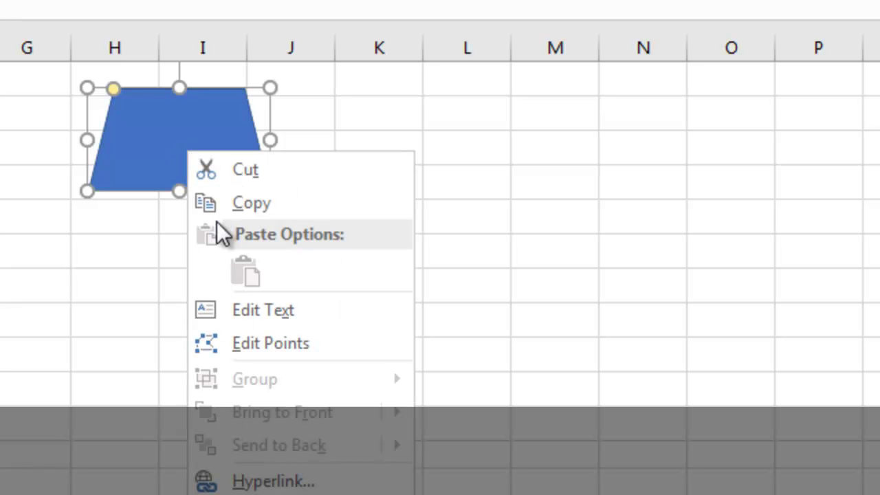
click(252, 310)
text(protect)
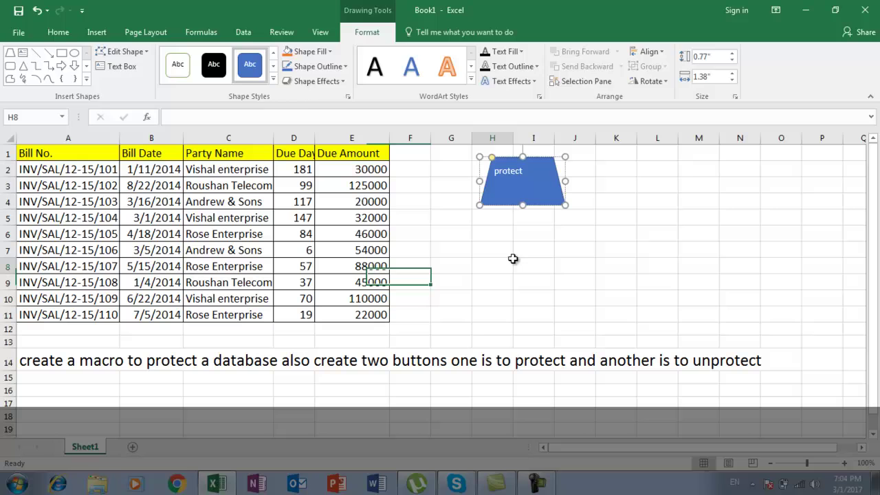
click(308, 297)
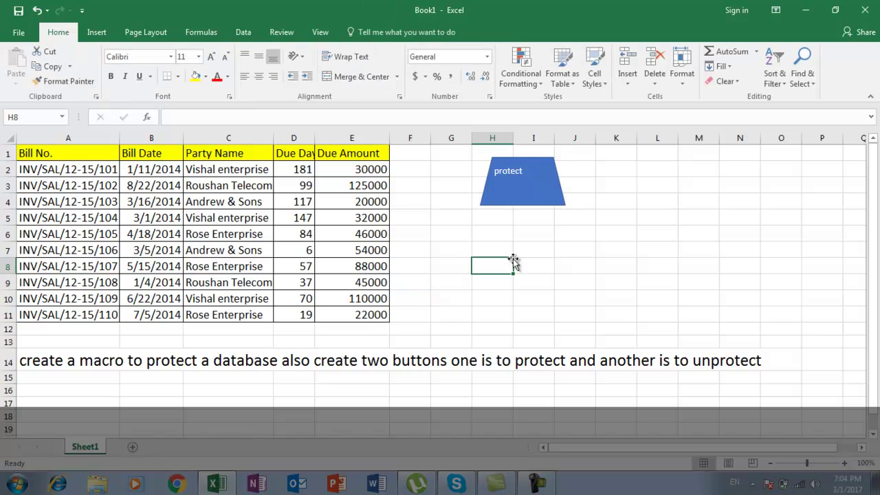
Draw a rounded rectangle below the protect shape and label it 'unprotecct'
click(97, 32)
click(202, 77)
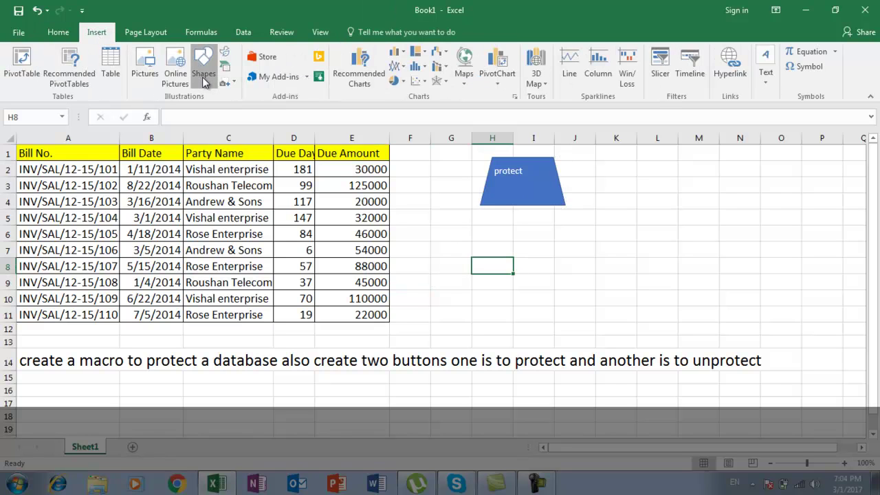
click(213, 178)
drag(486, 228, 600, 285)
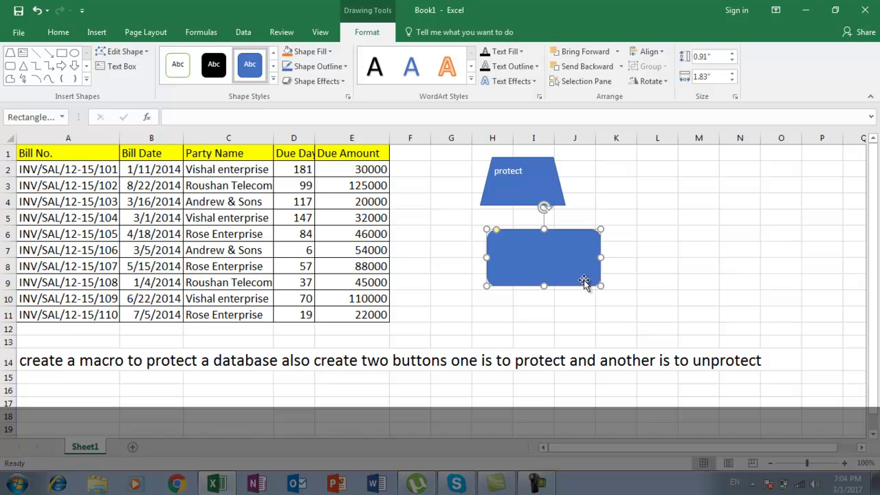
right_click(548, 262)
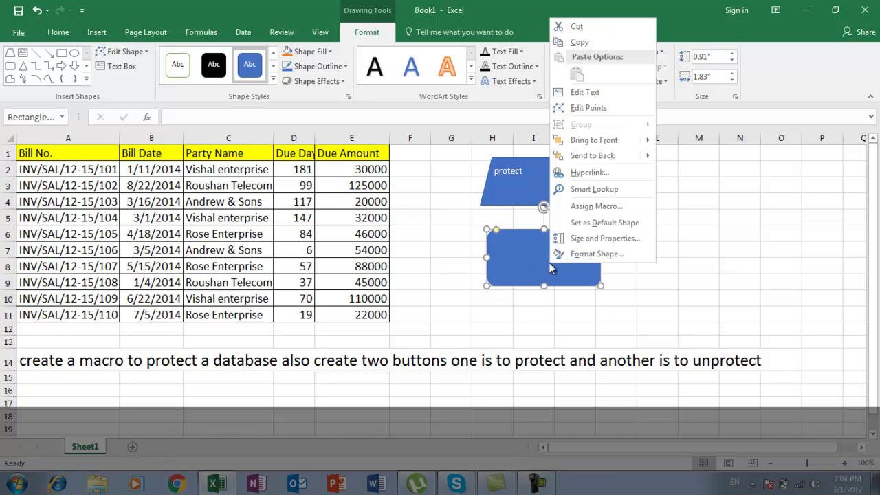
click(586, 93)
text(unprot)
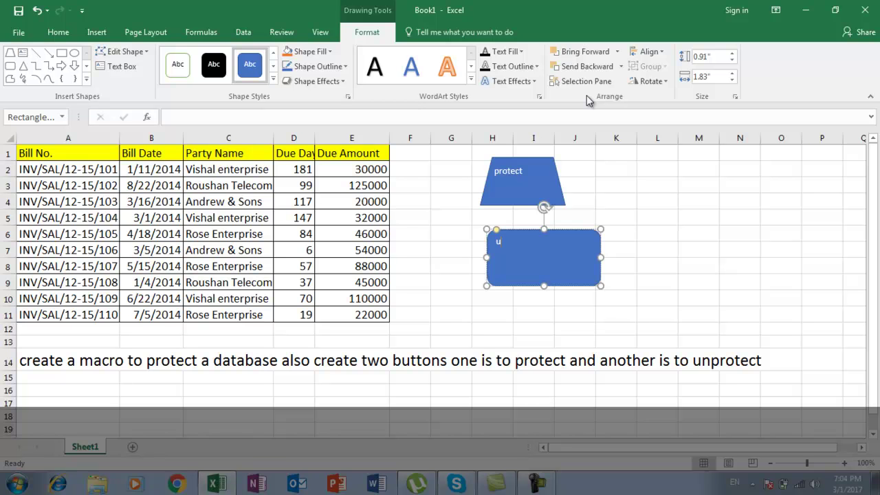
text(ecct)
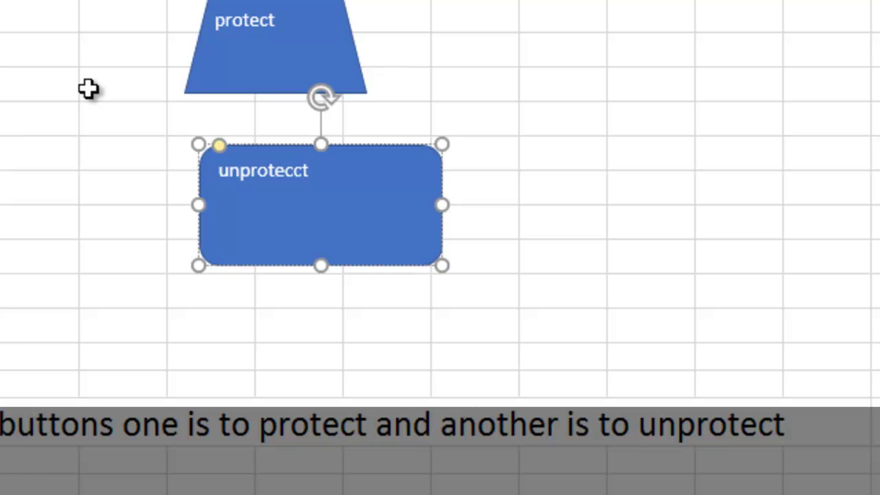
click(89, 87)
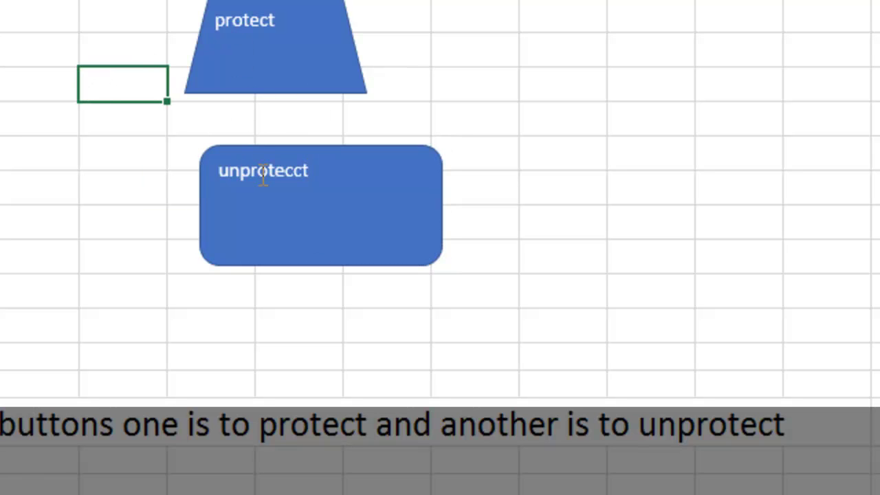
click(131, 160)
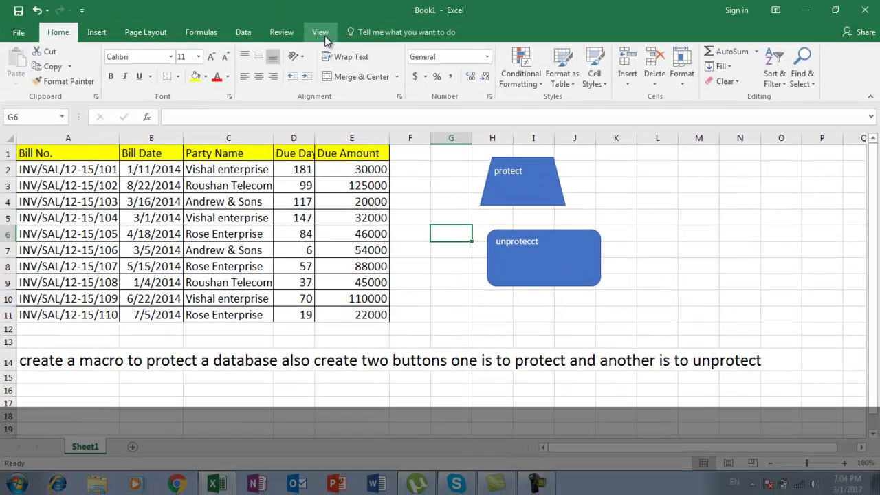
Start recording a macro named 'protect' with shortcut Ctrl+R, then select all cells
click(320, 32)
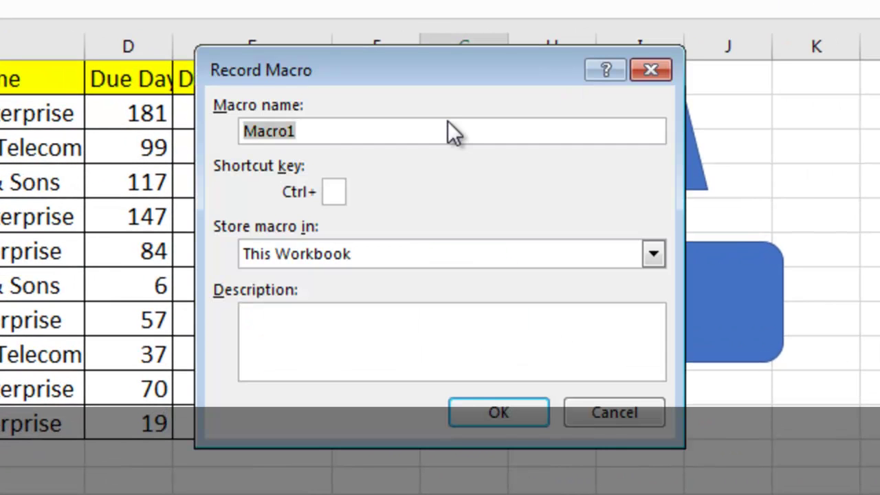
text(prt)
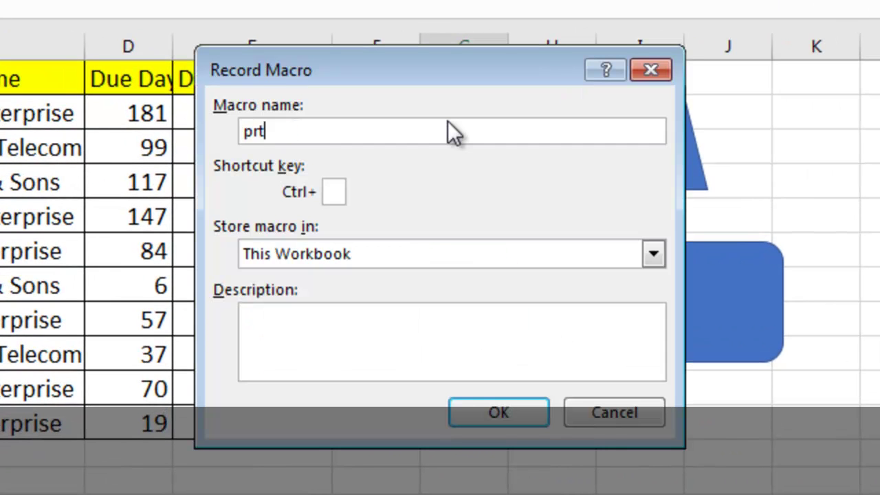
key(BackSpace)
text(otect)
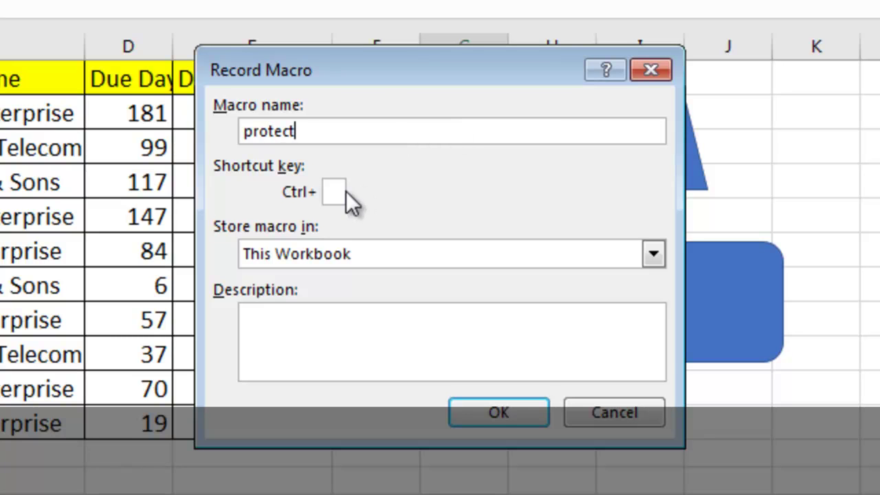
click(331, 191)
text(r)
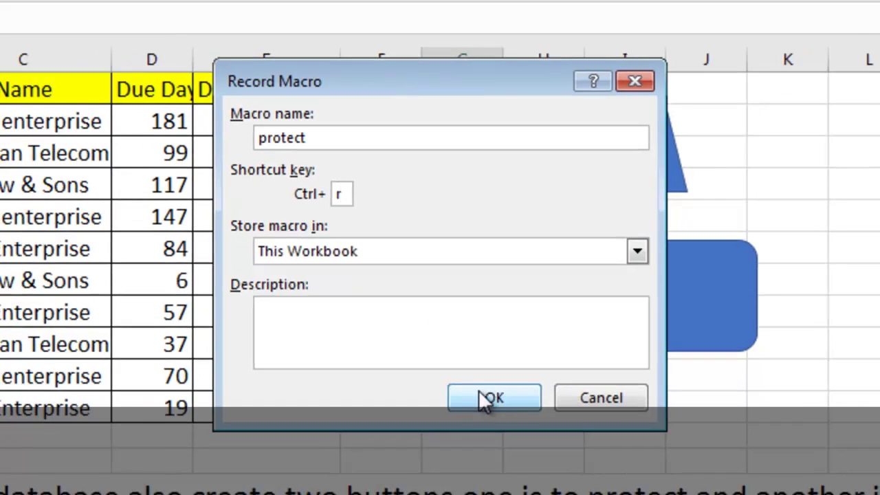
click(483, 406)
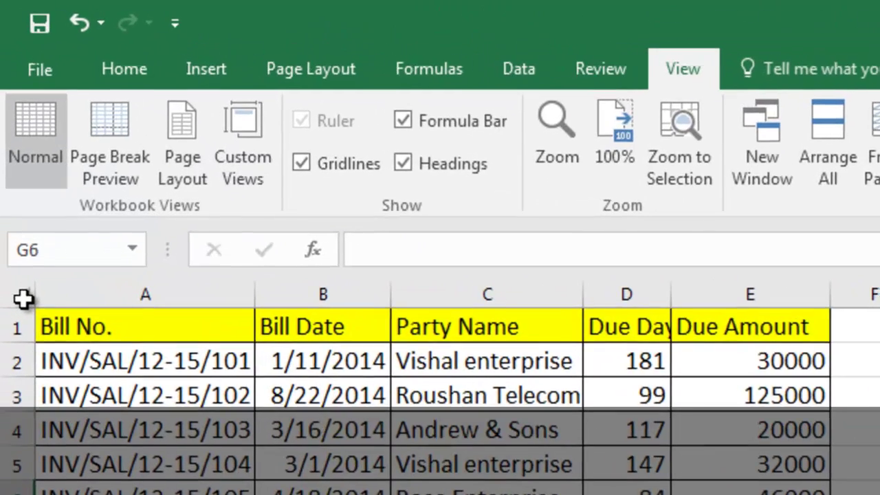
click(11, 140)
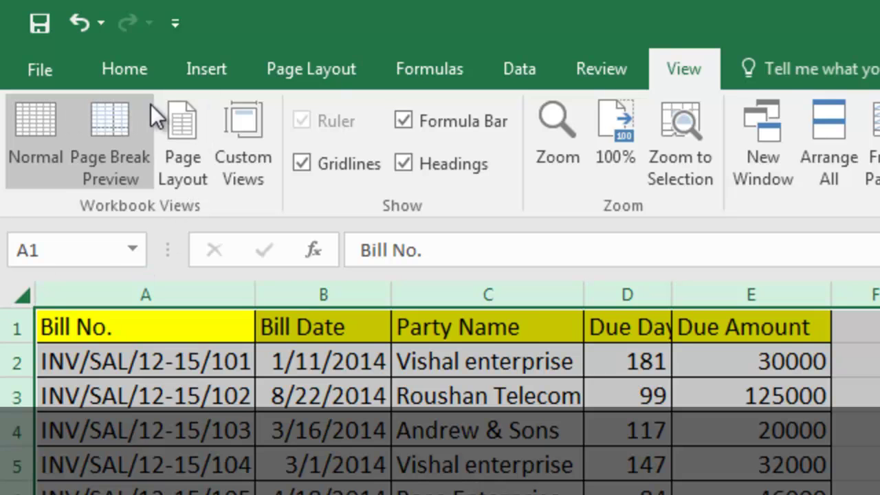
click(132, 72)
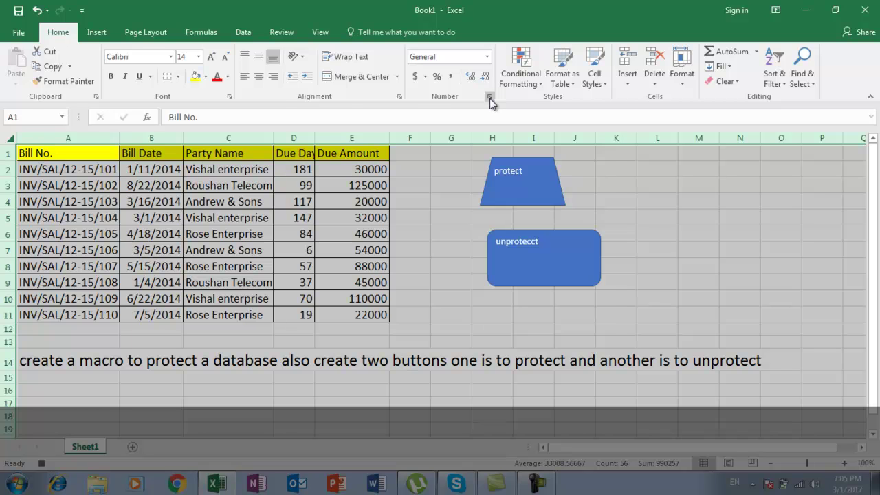
Clear the Locked option on the Format Cells Protection settings for the whole sheet
click(489, 99)
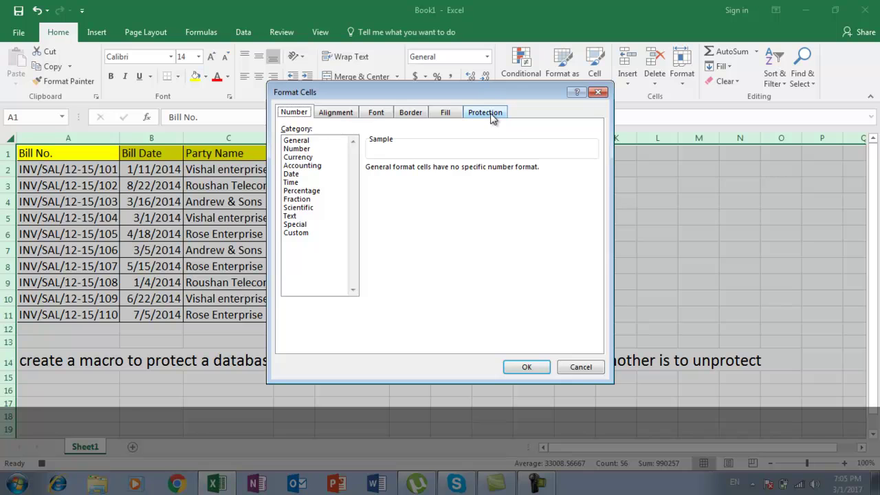
click(492, 115)
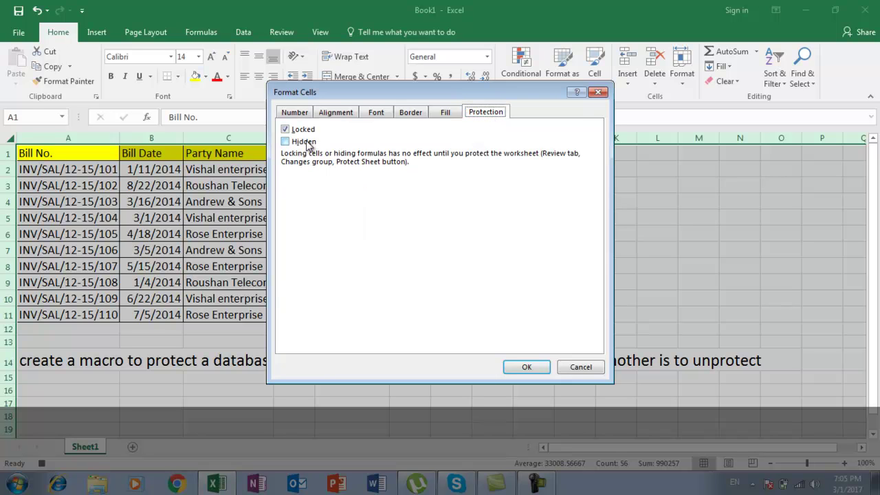
click(285, 130)
click(527, 368)
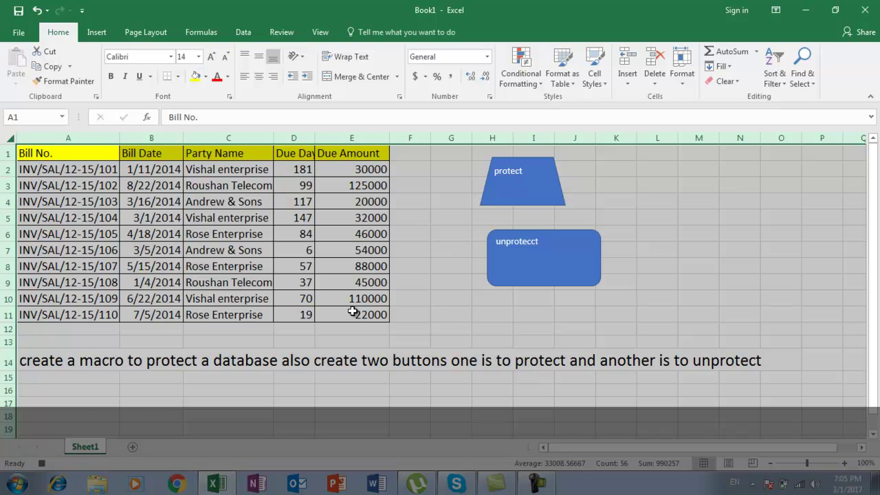
Select the bill table A1:E11 and turn Locked back on in Format Cells Protection
click(72, 156)
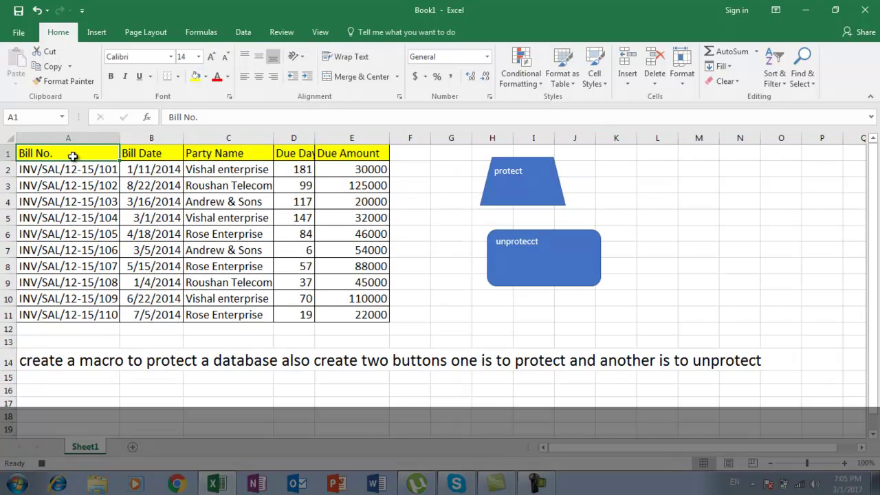
key(shift+Right)
key(shift+Right)
key(shift+Right)
key(shift+Right)
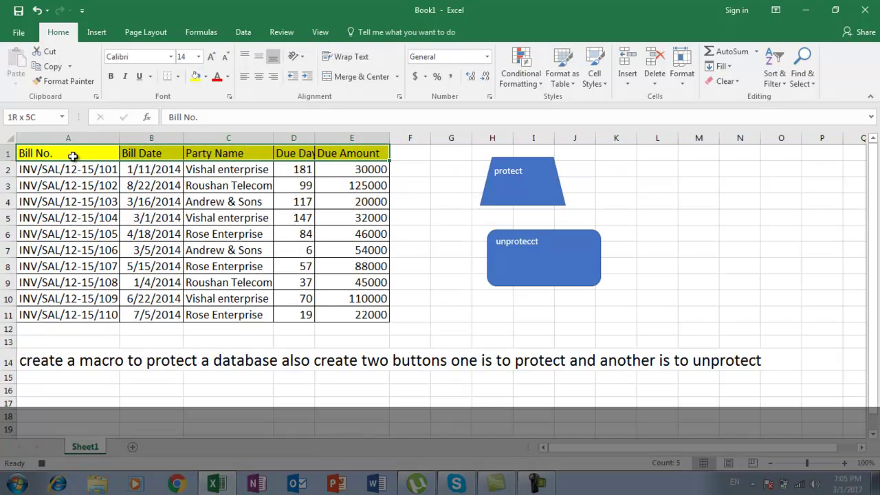
key(shift+Down)
key(shift+Down)
key(shift+Down)
key(shift+Down)
key(shift+Down)
key(shift+Down)
key(shift+Down)
key(shift+Down)
key(shift+Down)
key(shift+Down)
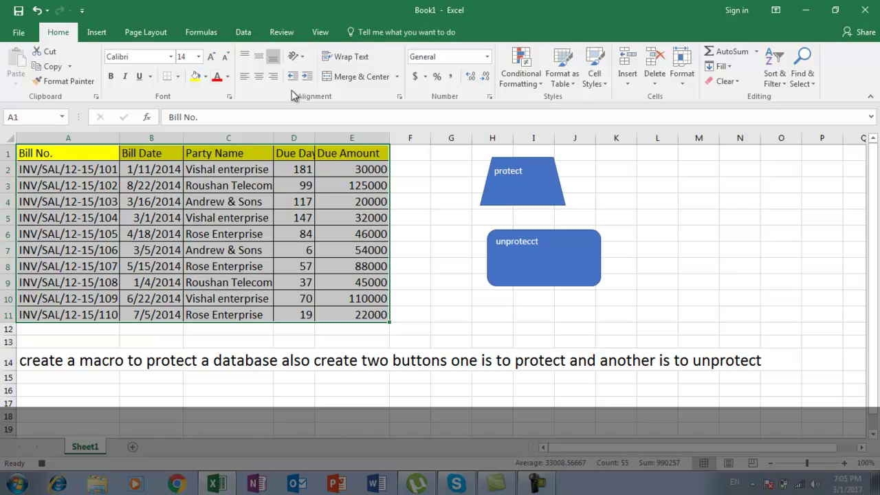
click(489, 97)
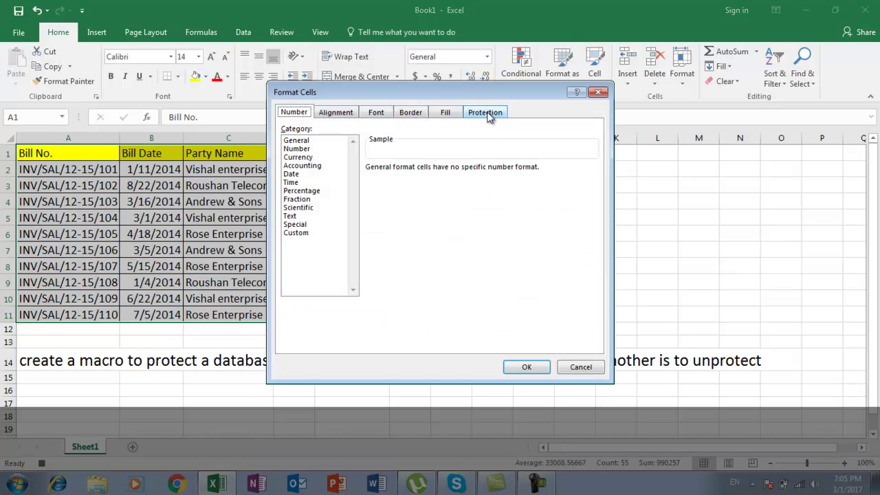
click(488, 114)
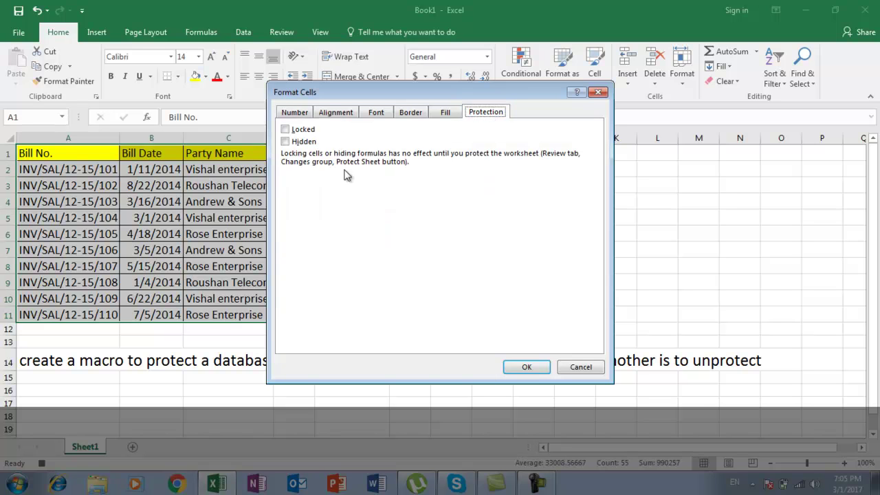
click(287, 130)
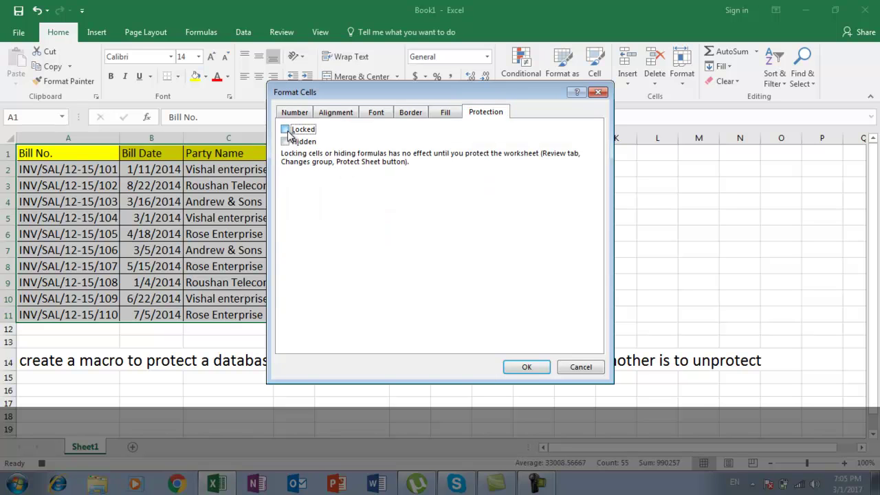
click(523, 366)
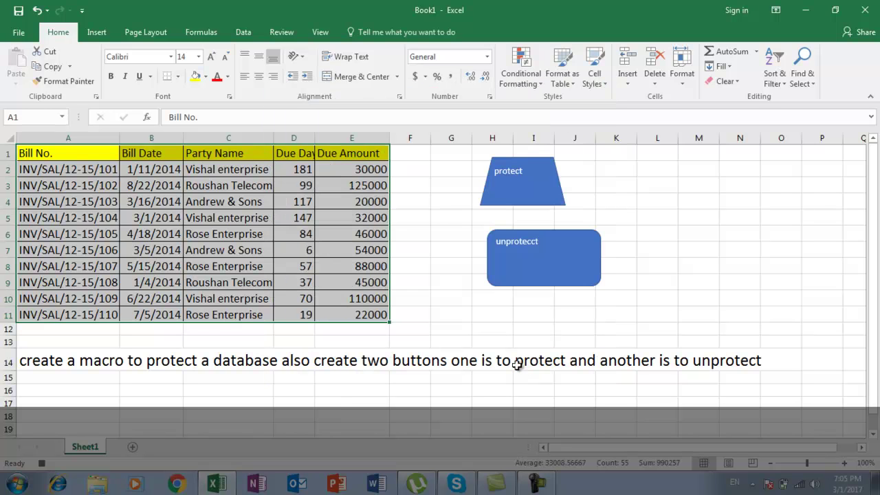
Protect the sheet with a password, entering it twice to confirm
click(282, 34)
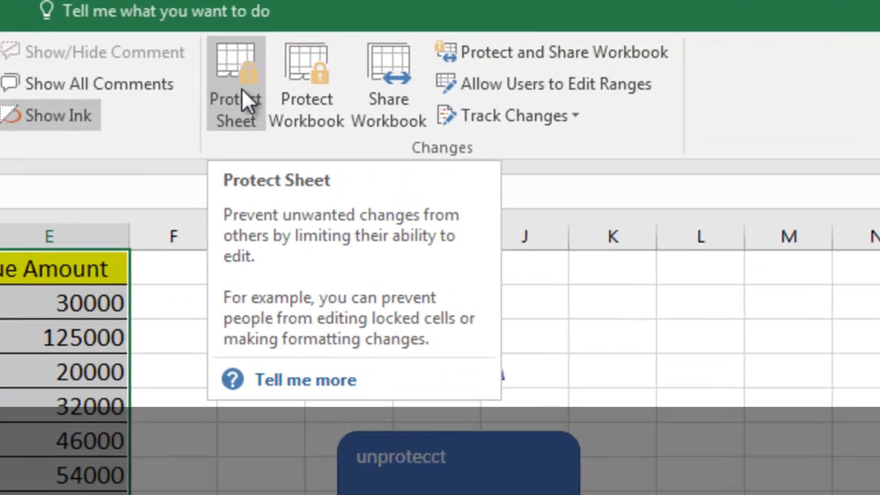
click(440, 72)
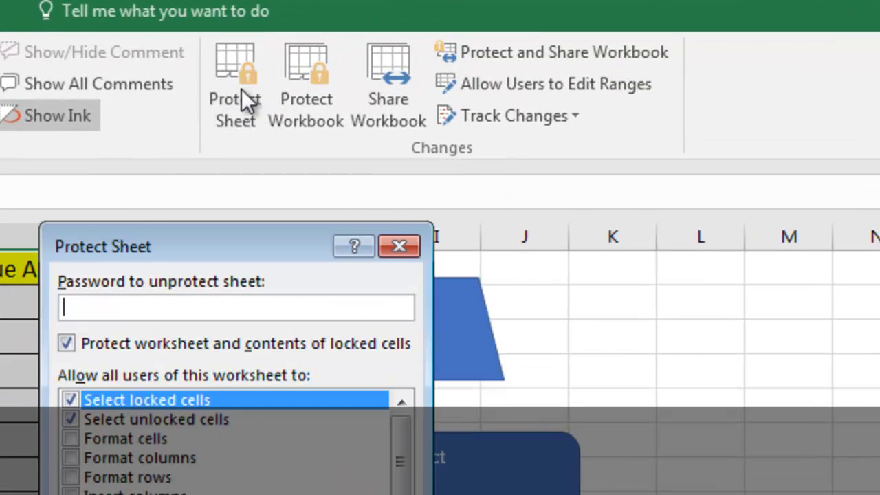
text(123)
key(Return)
text(123)
key(Return)
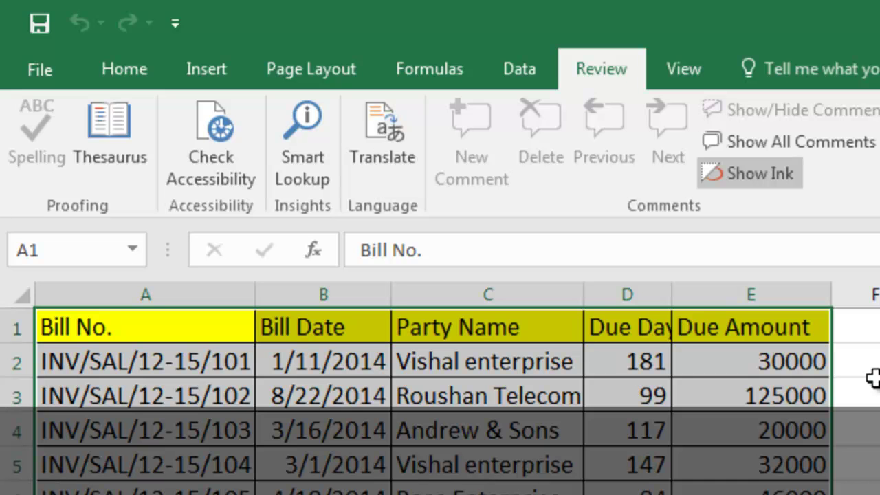
click(680, 61)
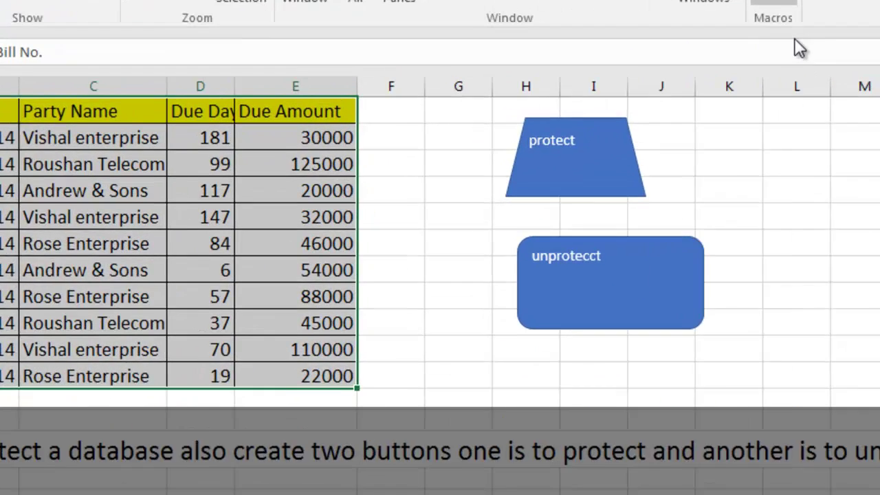
Start recording a macro named 'unprotect' with shortcut Ctrl+O
click(658, 113)
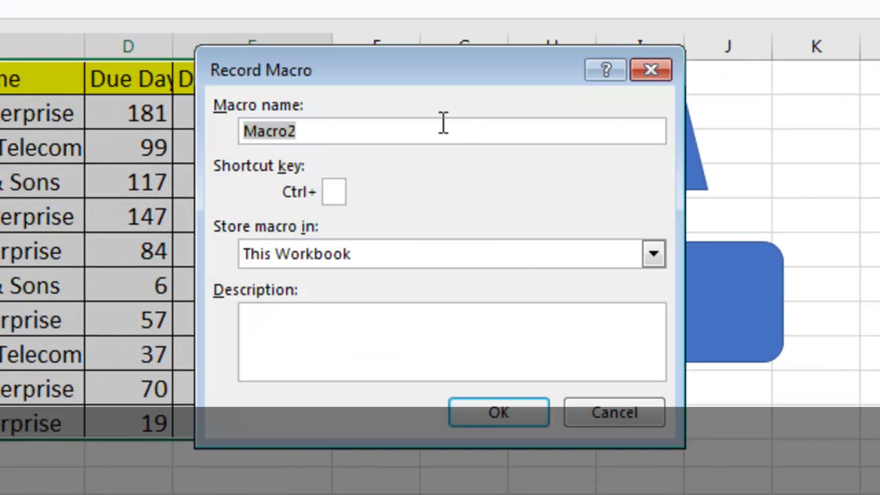
text(unpr)
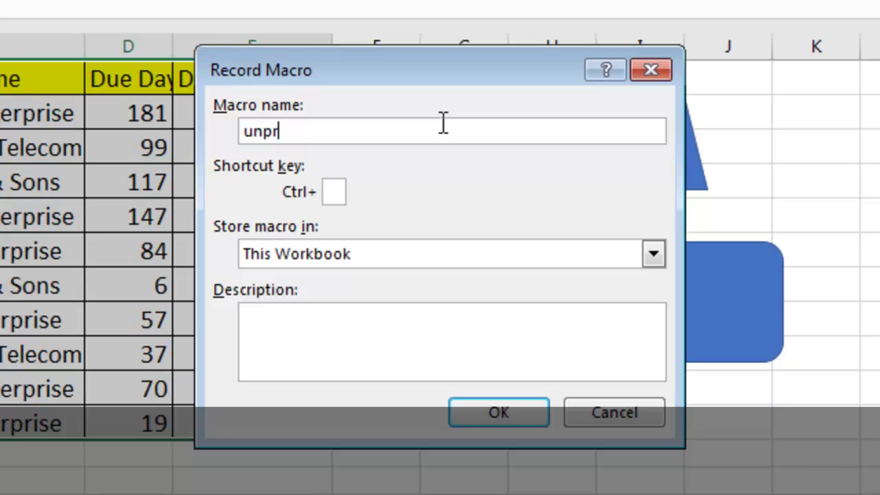
text(otect)
click(334, 192)
text(o)
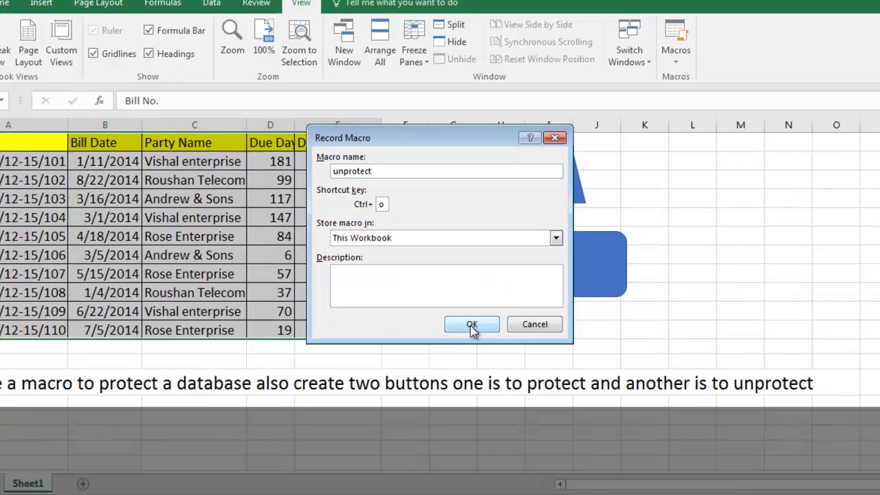
click(498, 412)
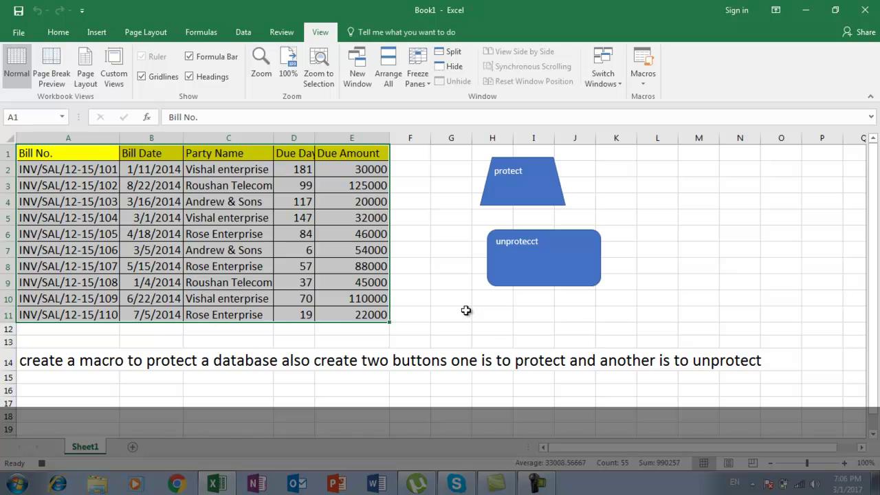
Unprotect the sheet by entering its password
click(279, 33)
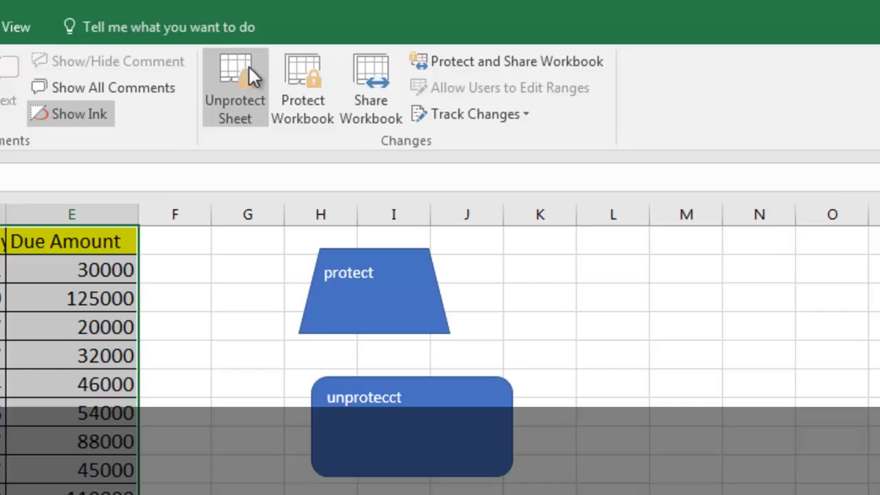
click(444, 59)
text(123)
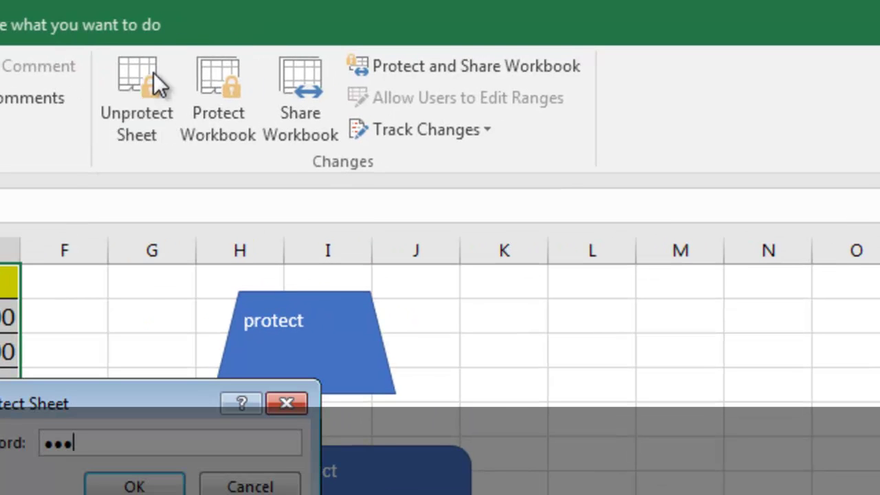
key(Return)
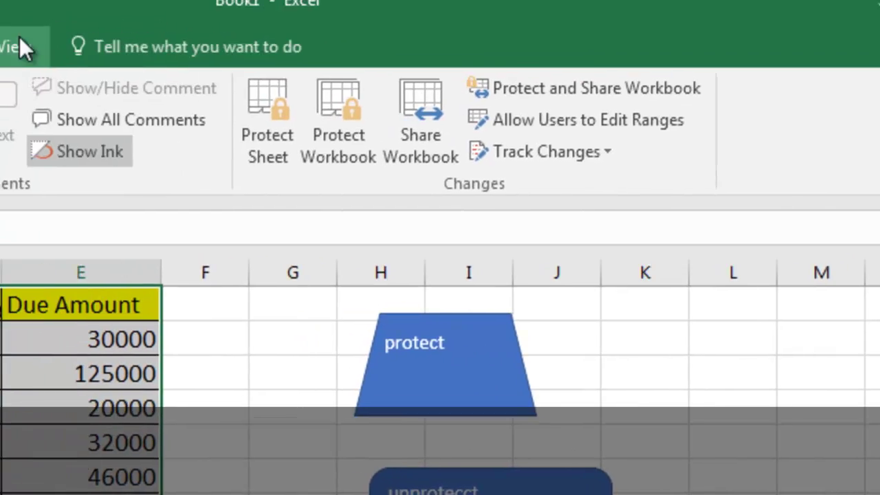
click(19, 41)
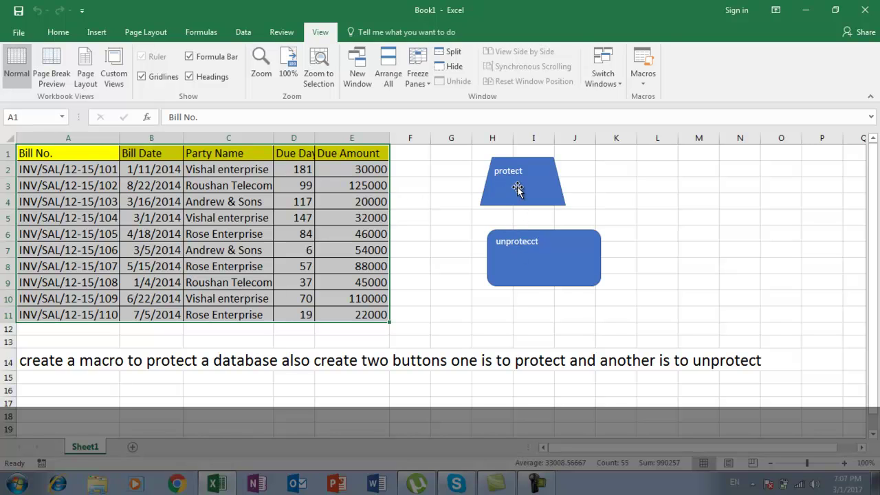
Assign the protect macro to the 'protect' trapezoid
click(516, 187)
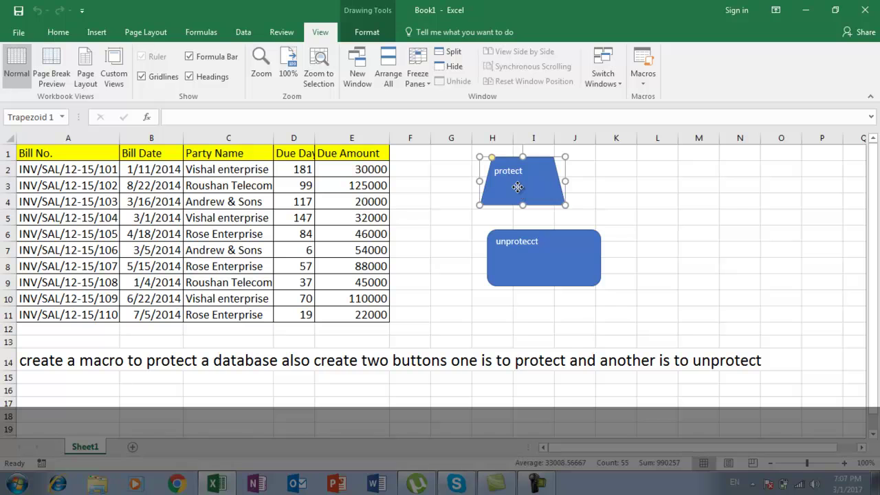
right_click(518, 191)
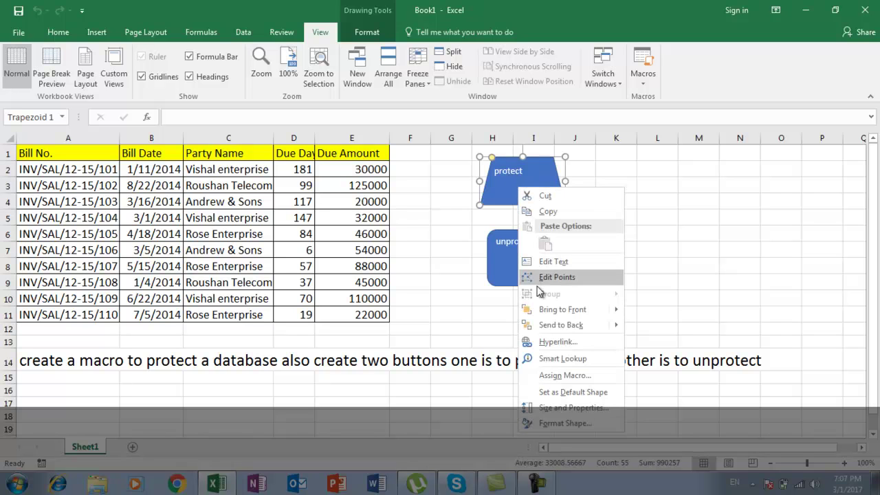
click(562, 375)
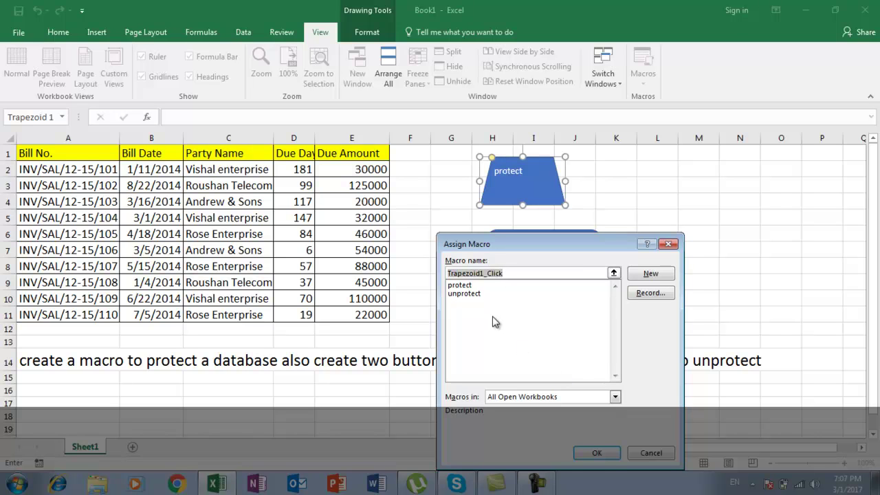
click(465, 286)
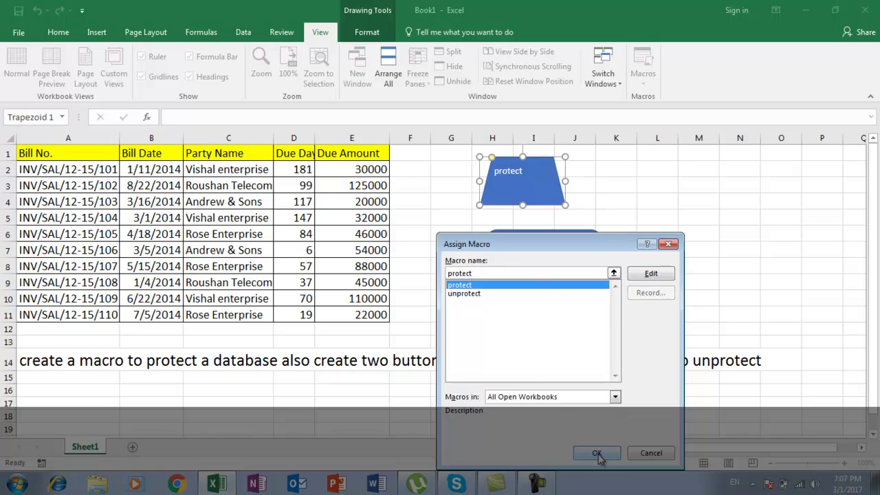
click(597, 453)
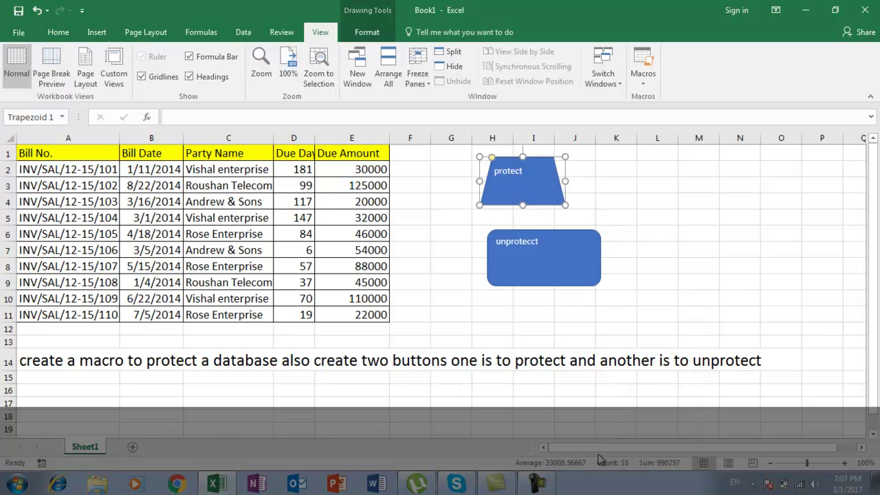
Assign the unprotect macro to the 'unprotecct' rounded rectangle
click(531, 256)
right_click(532, 257)
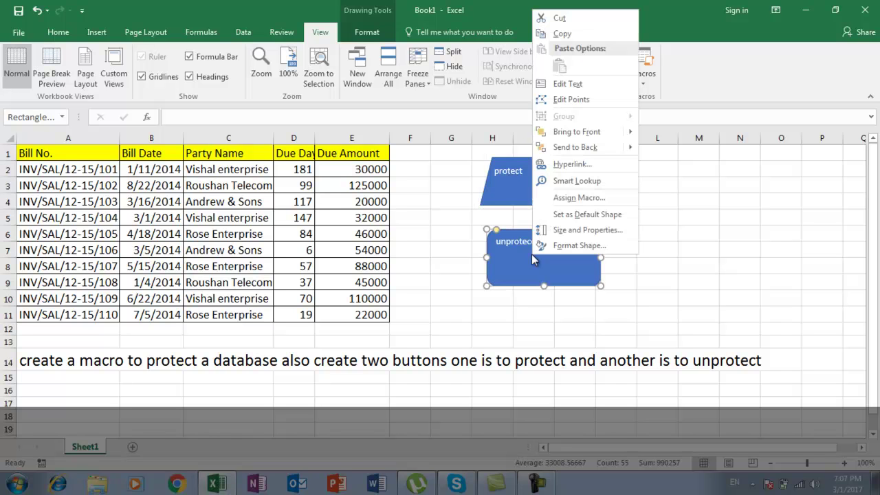
click(562, 198)
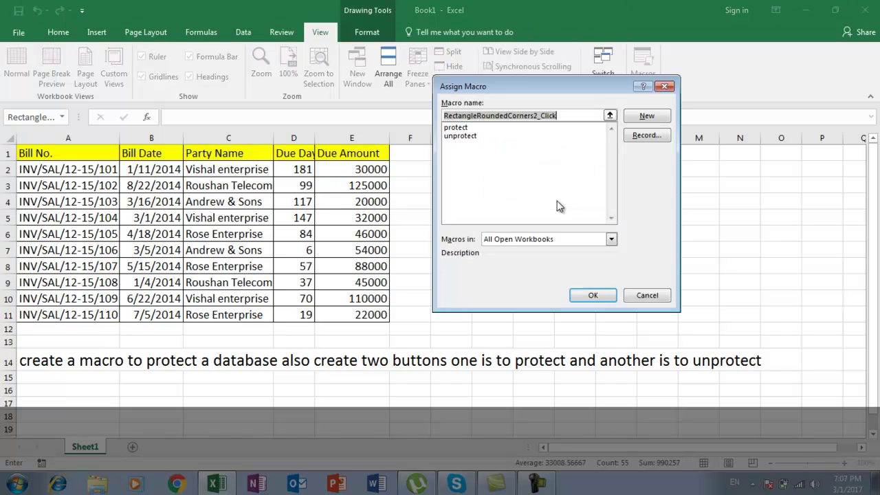
click(472, 136)
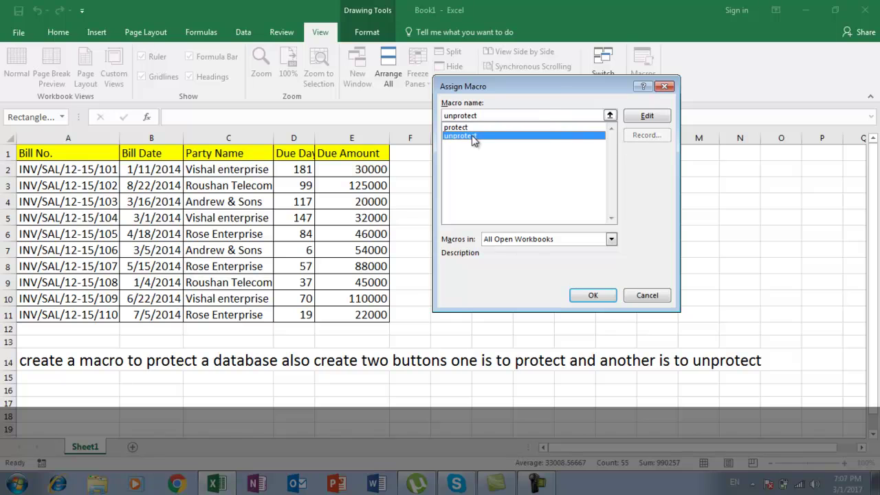
click(589, 297)
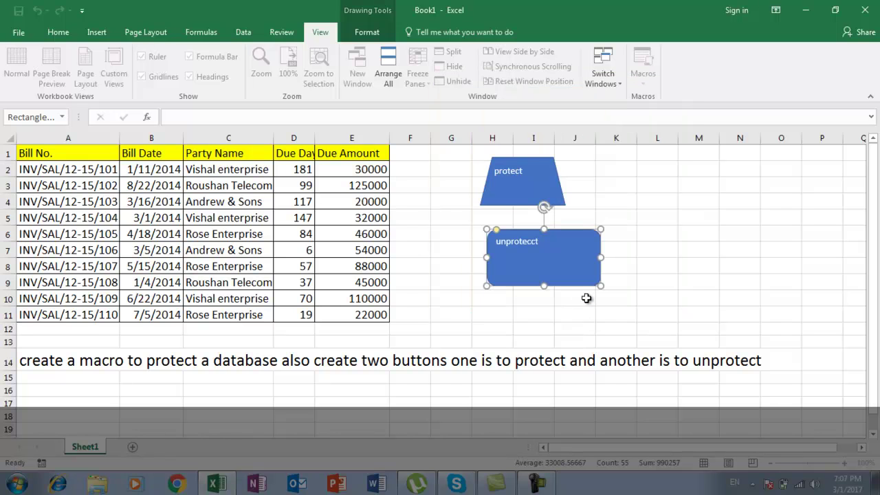
click(476, 317)
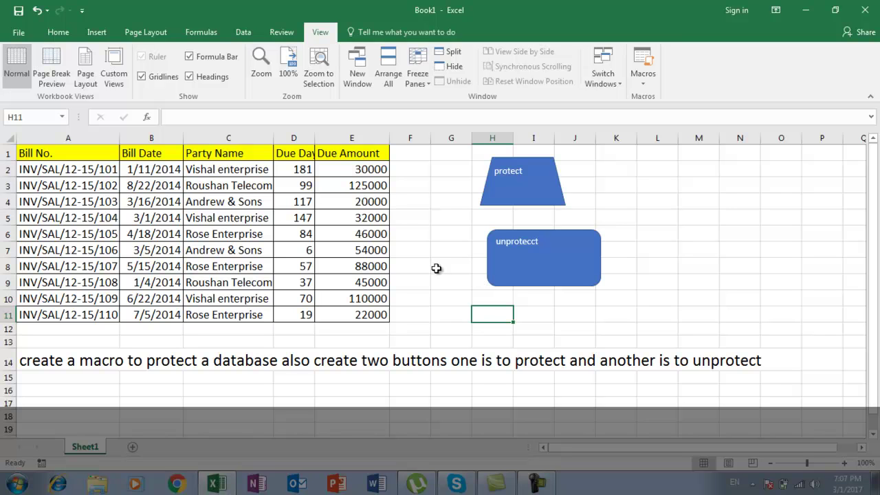
Run the protect button, then try editing C6 and dismiss the protected-sheet warning
click(517, 195)
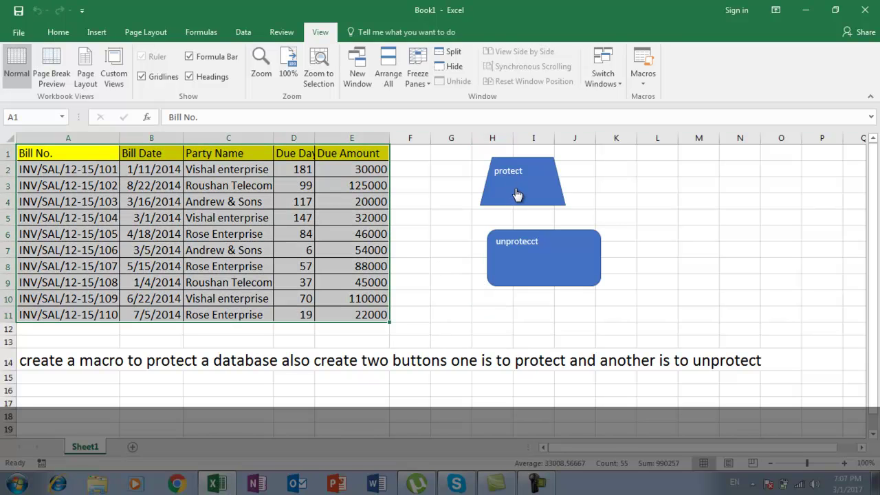
click(235, 236)
double_click(235, 236)
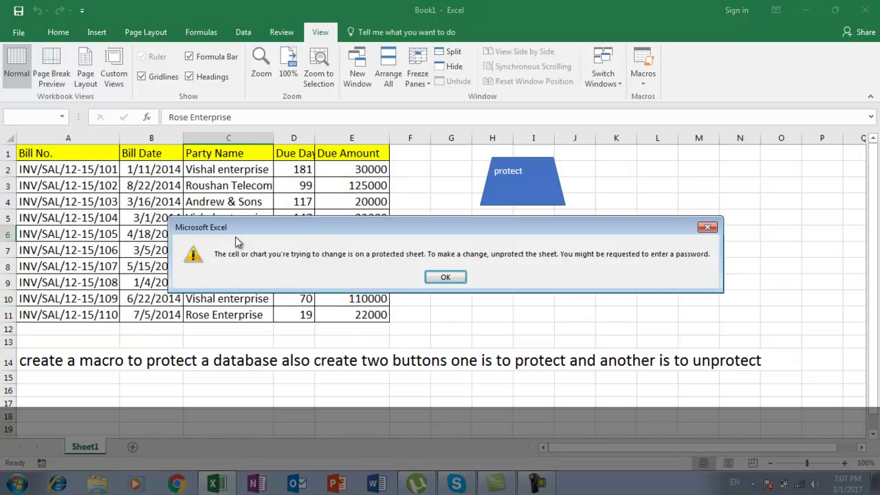
click(445, 277)
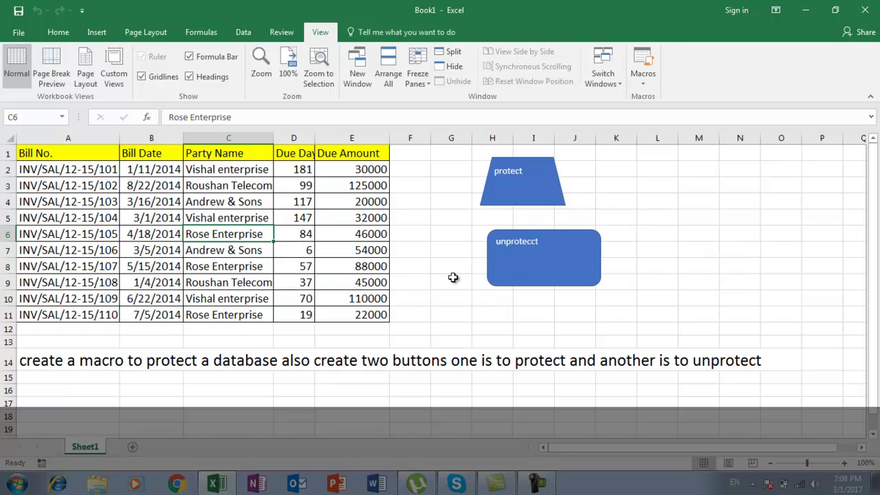
Enter 'ss' in unlocked cell G11, then run unprotect and change C5 to 'ss'
click(434, 314)
text(ss)
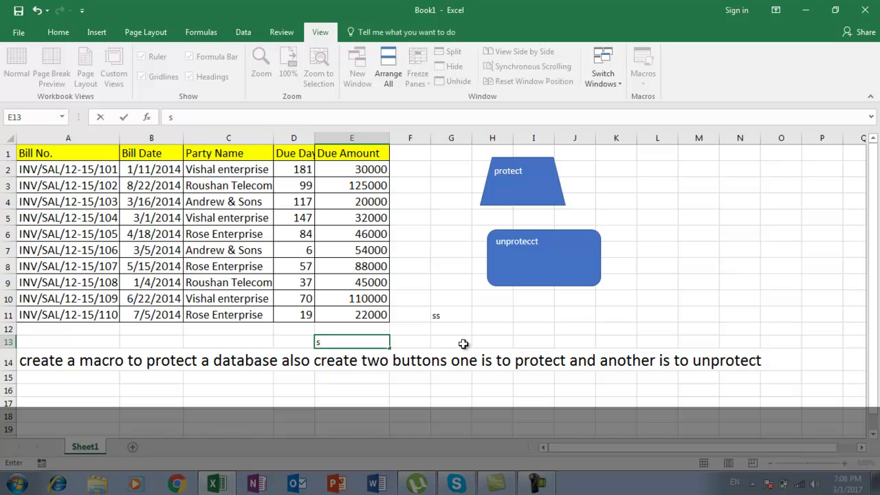
click(460, 344)
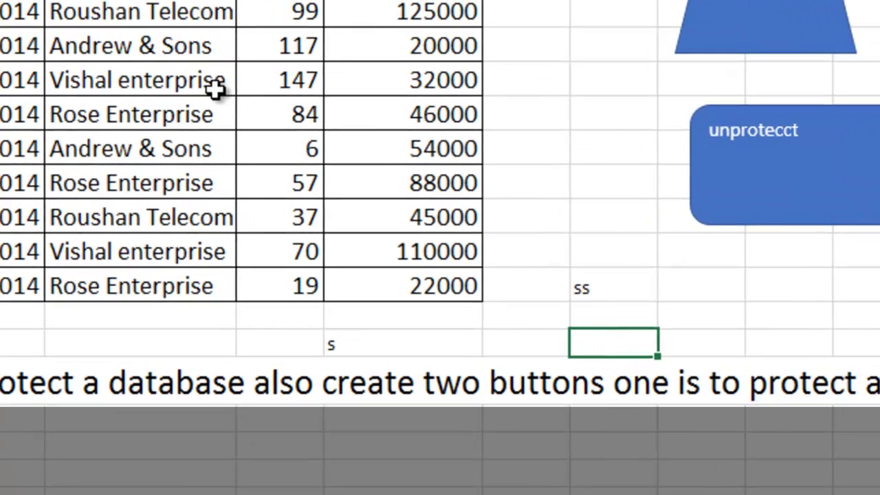
click(263, 223)
text(ss)
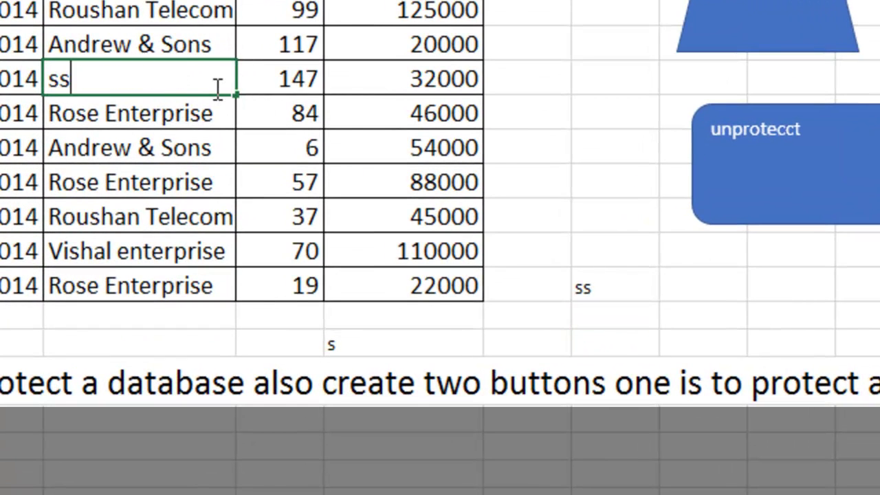
click(565, 156)
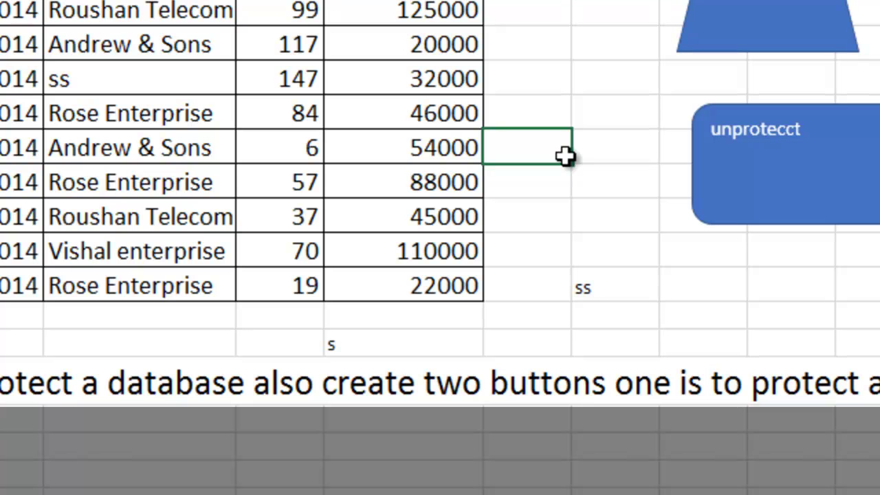